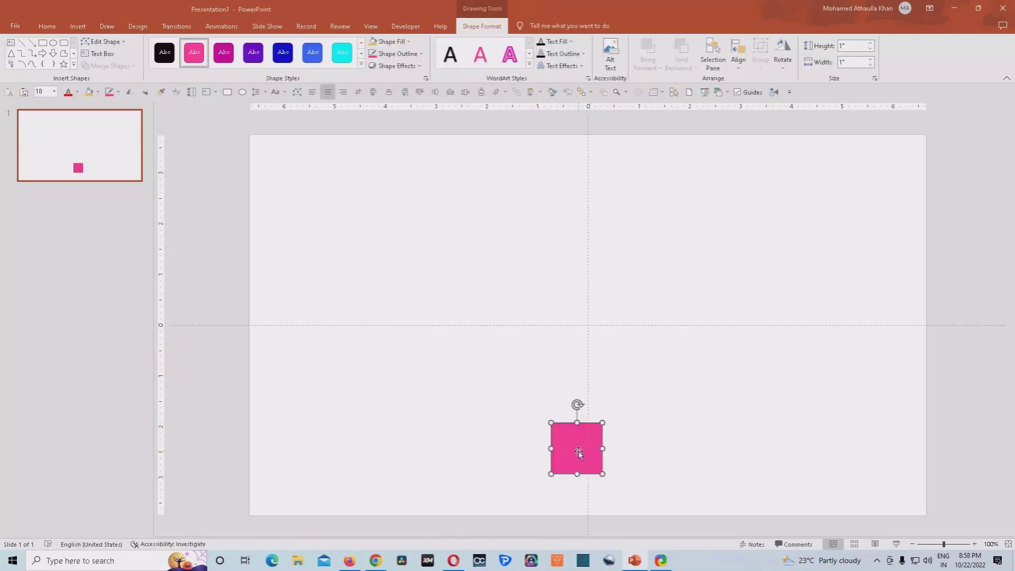
Resize the pink rectangle to 0.5" high and 2.5" wide.
{"action": "left_click", "coordinate": [853, 46]}
{"action": "key", "text": "BackSpace"}
{"action": "left_click", "coordinate": [854, 47]}
{"action": "type", "text": "0.5"}
{"action": "key", "text": "Return"}
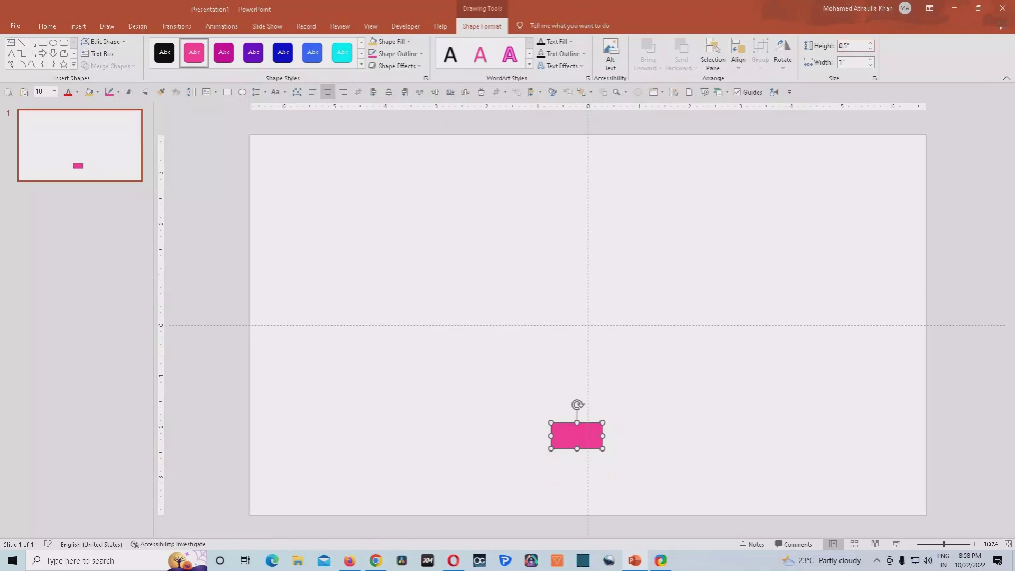
{"action": "left_click", "coordinate": [850, 61]}
{"action": "type", "text": "2.5"}
{"action": "key", "text": "Return"}
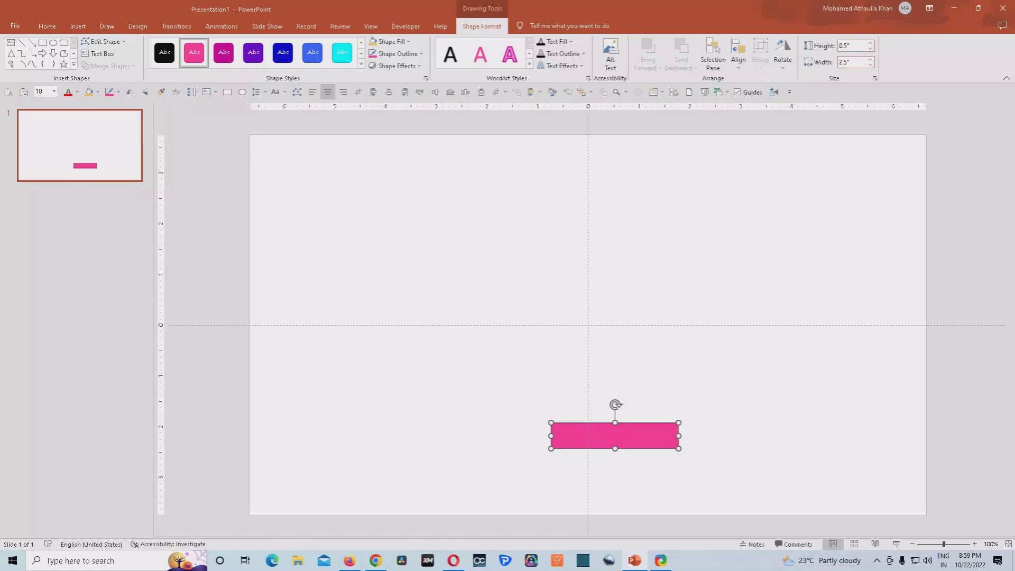
Set the pink bar to No Outline and align it bottom-centre on the slide.
{"action": "left_click", "coordinate": [424, 55]}
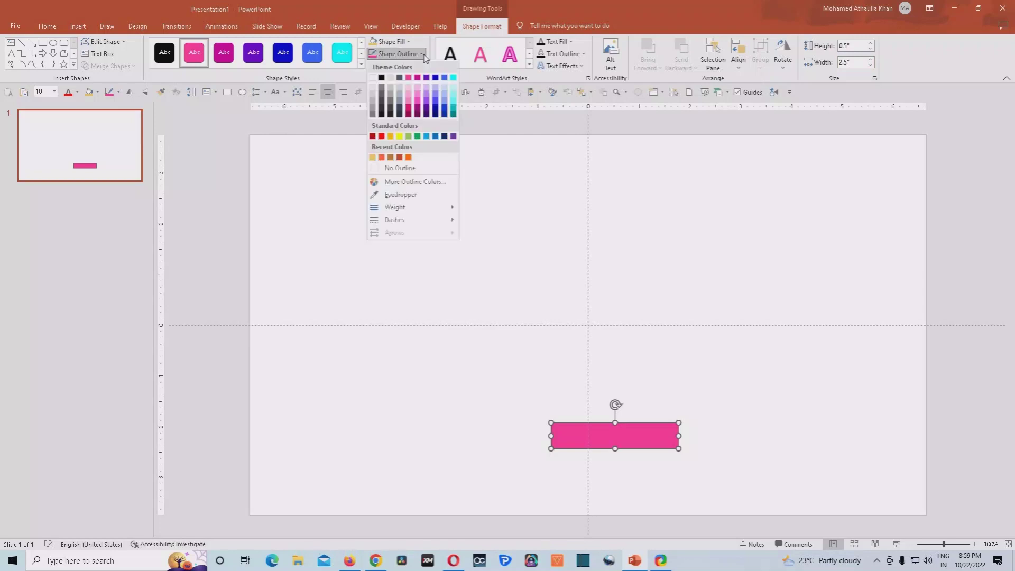
{"action": "left_click", "coordinate": [438, 169]}
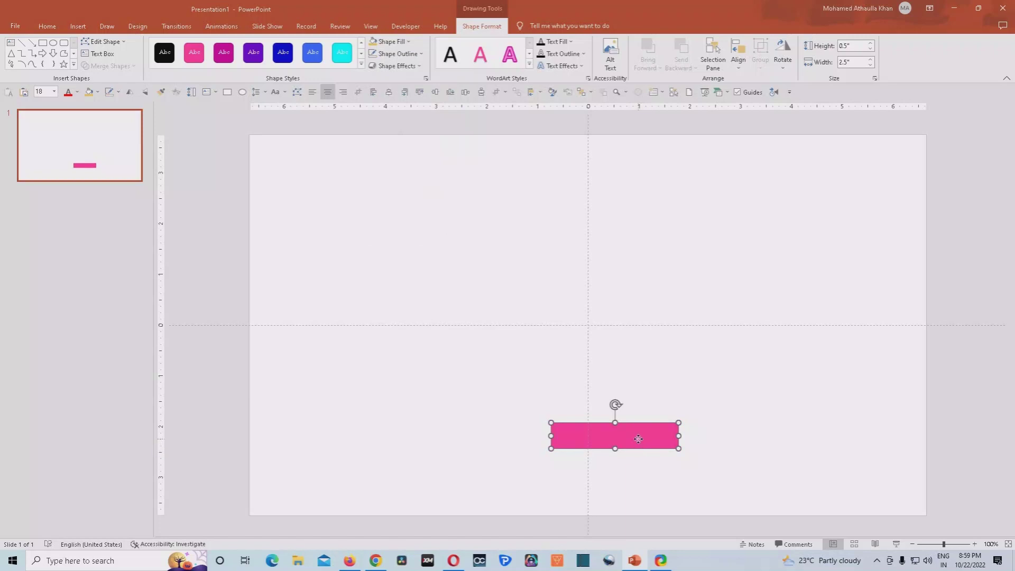
{"action": "left_click", "coordinate": [740, 69]}
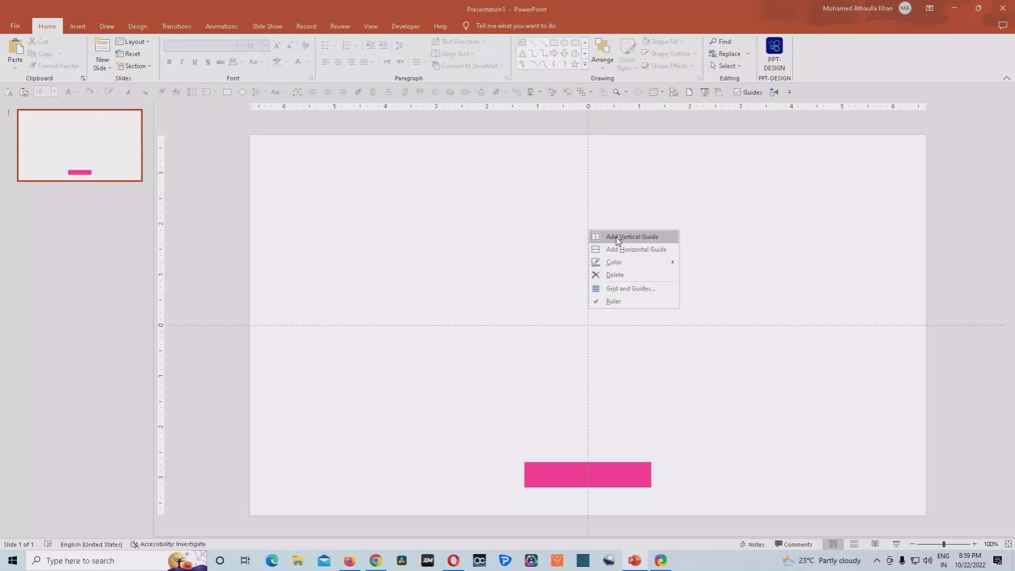
Add two vertical guides and place them 5.50 inches left and right of centre.
{"action": "left_click", "coordinate": [617, 239]}
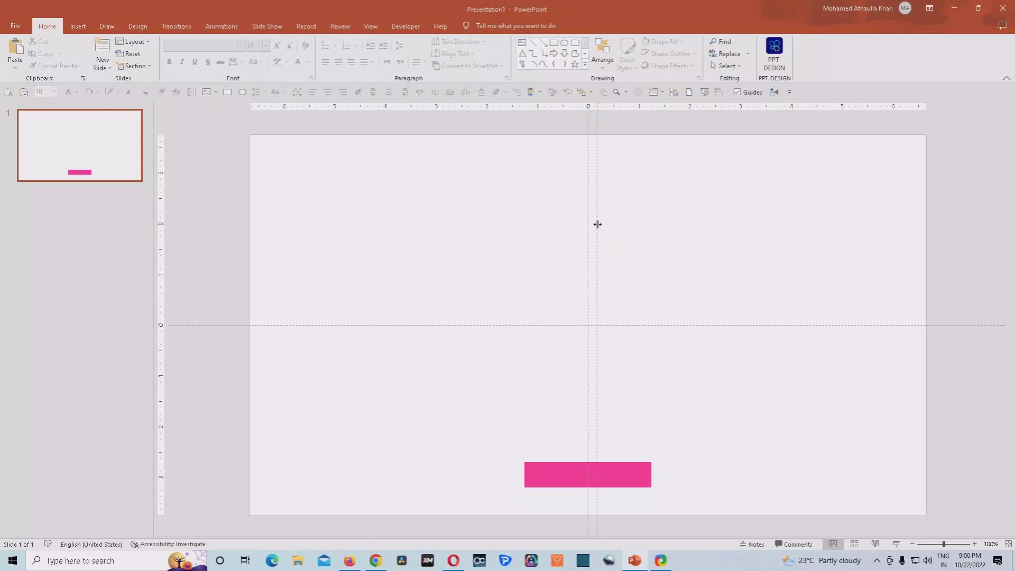
{"action": "right_click", "coordinate": [598, 224]}
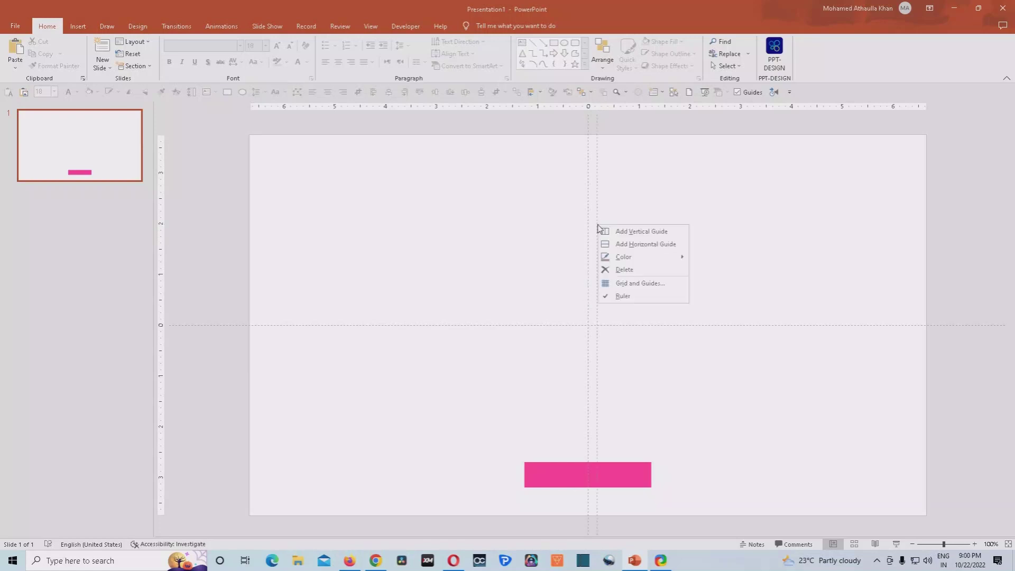
{"action": "left_click", "coordinate": [629, 232]}
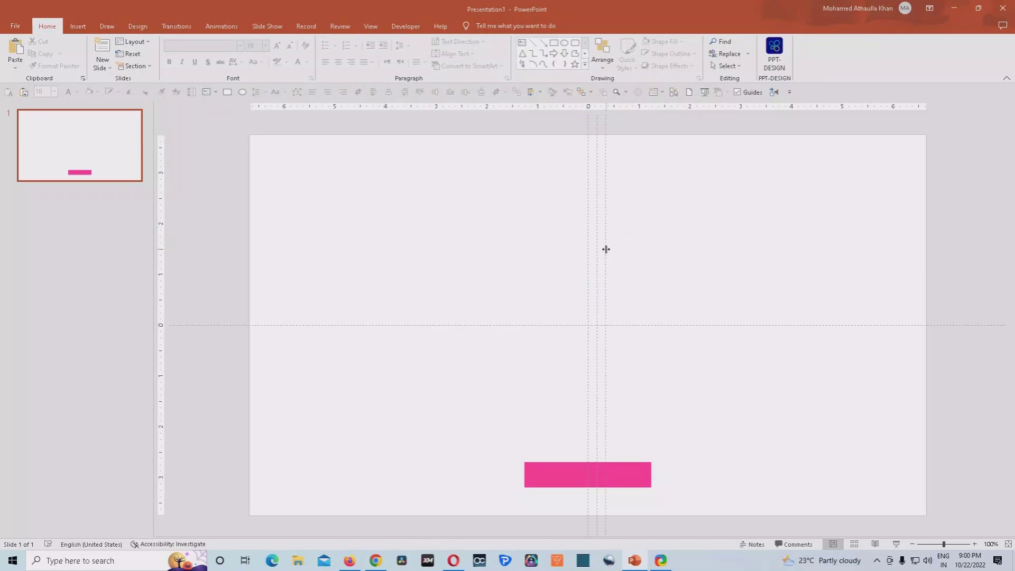
{"action": "left_click_drag", "start_coordinate": [606, 249], "coordinate": [867, 260]}
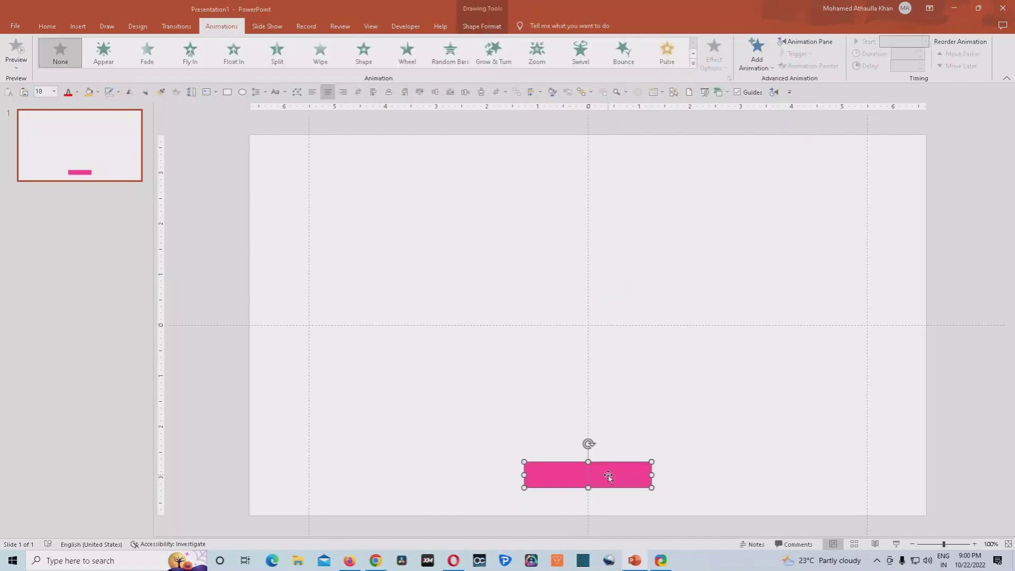
Draw a horizontal Custom Path for the bottom bar running from the left guide to the right guide.
{"action": "left_click", "coordinate": [773, 70]}
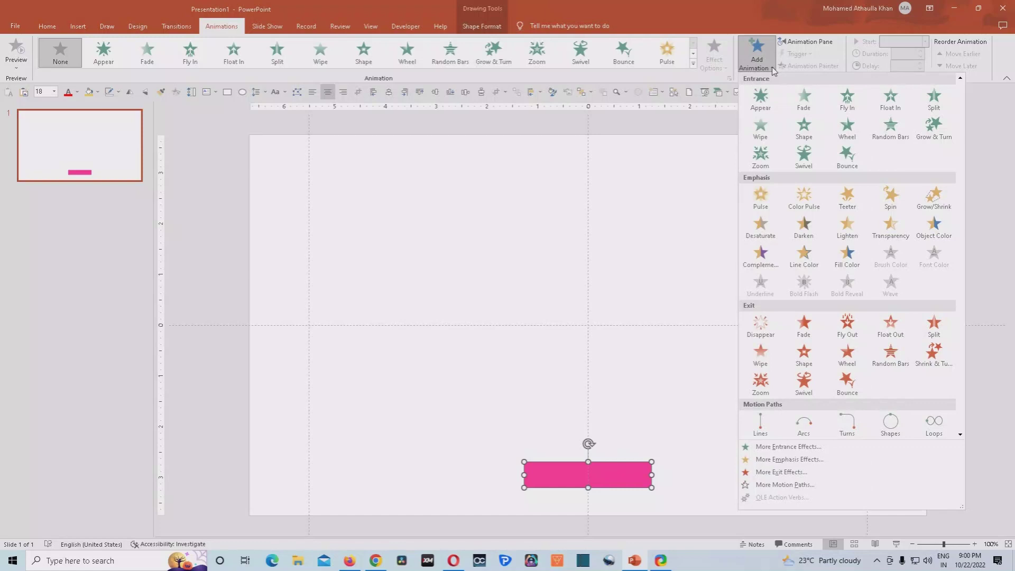
{"action": "scroll", "coordinate": [838, 426], "scroll_direction": "down", "scroll_amount": 1}
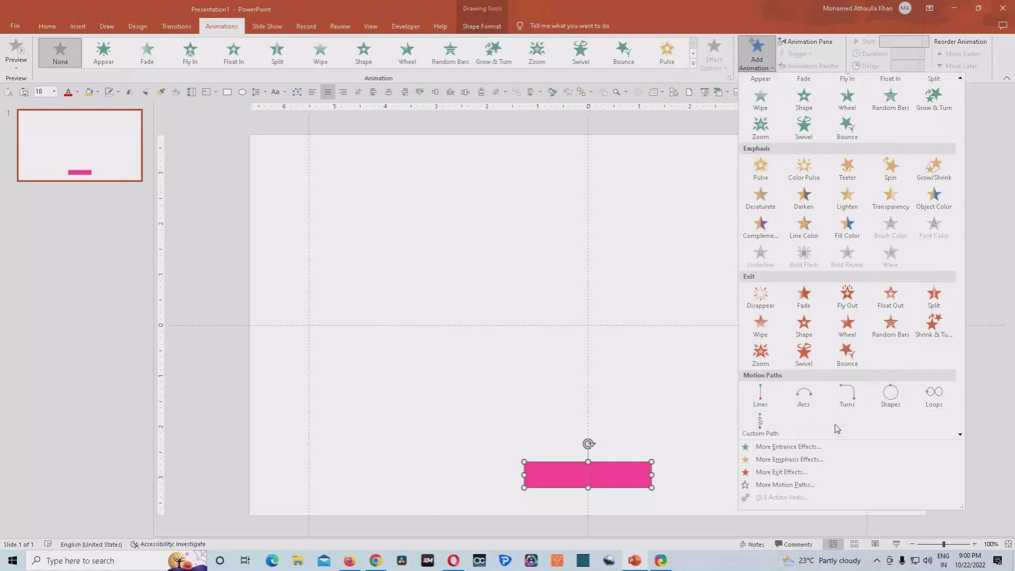
{"action": "left_click", "coordinate": [760, 425]}
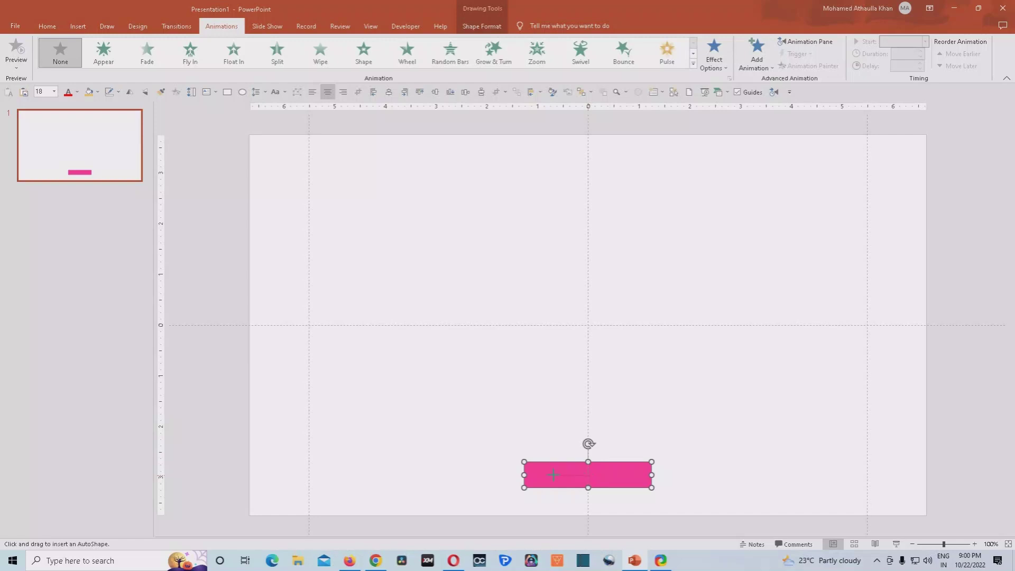
{"action": "left_click_drag", "start_coordinate": [553, 474], "coordinate": [309, 469]}
{"action": "left_click_drag", "start_coordinate": [309, 469], "coordinate": [309, 470]}
{"action": "left_click_drag", "start_coordinate": [651, 475], "coordinate": [867, 474]}
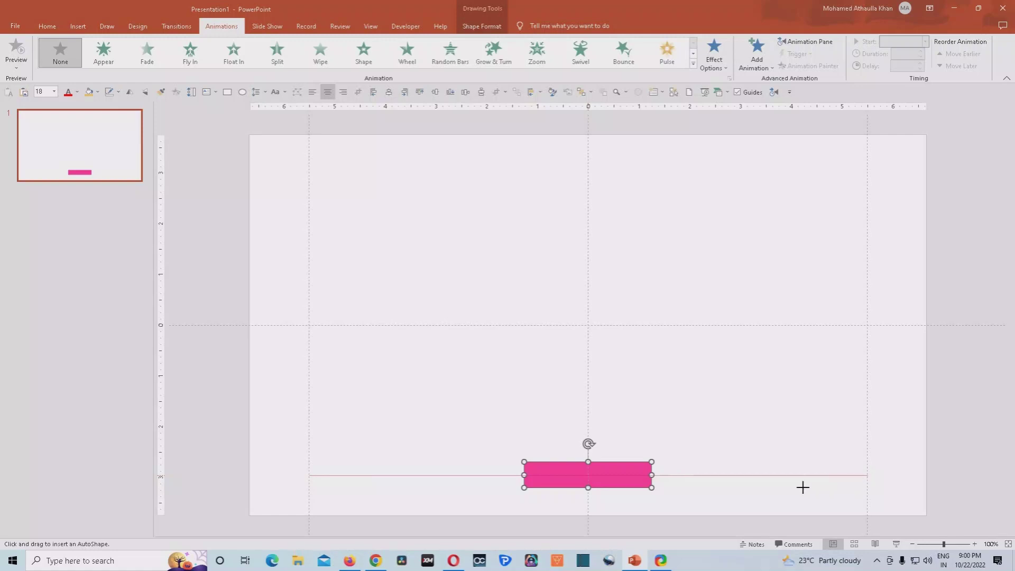
{"action": "double_click", "coordinate": [588, 475]}
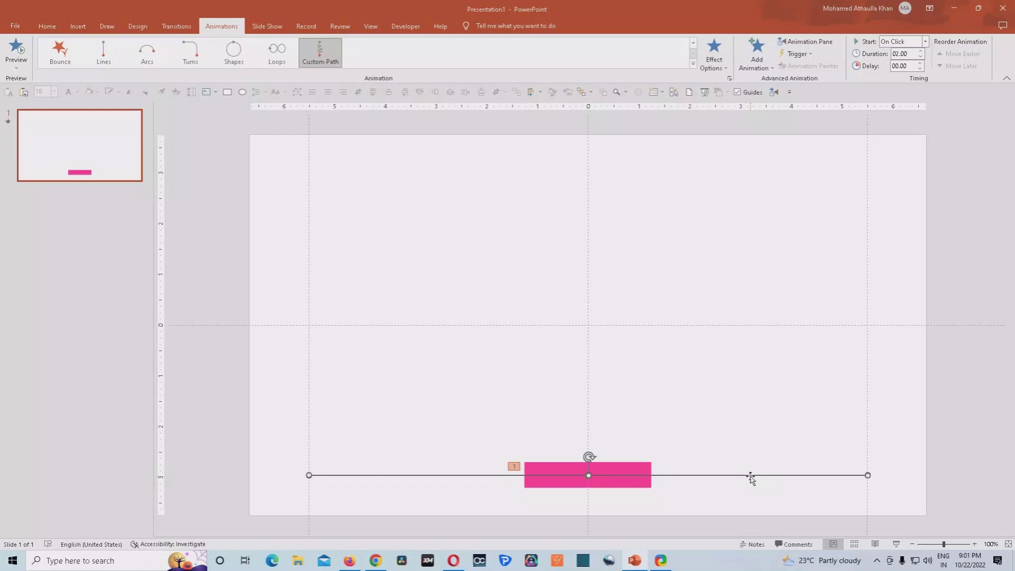
Duplicate the bar with Ctrl+D, align the copy top-centre, and nudge it slightly down.
{"action": "left_click", "coordinate": [636, 470]}
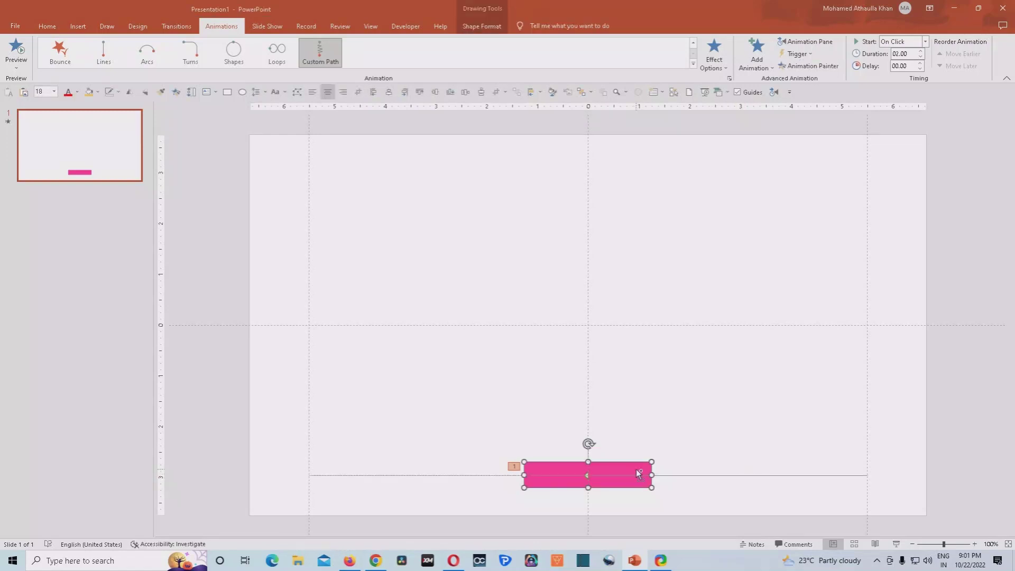
{"action": "key", "text": "ctrl+d"}
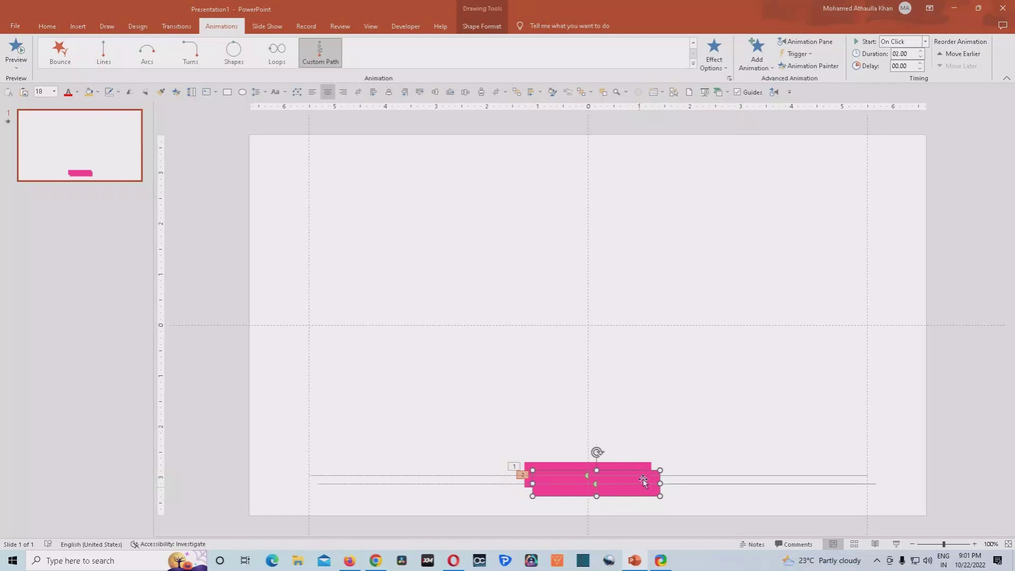
{"action": "left_click", "coordinate": [481, 26]}
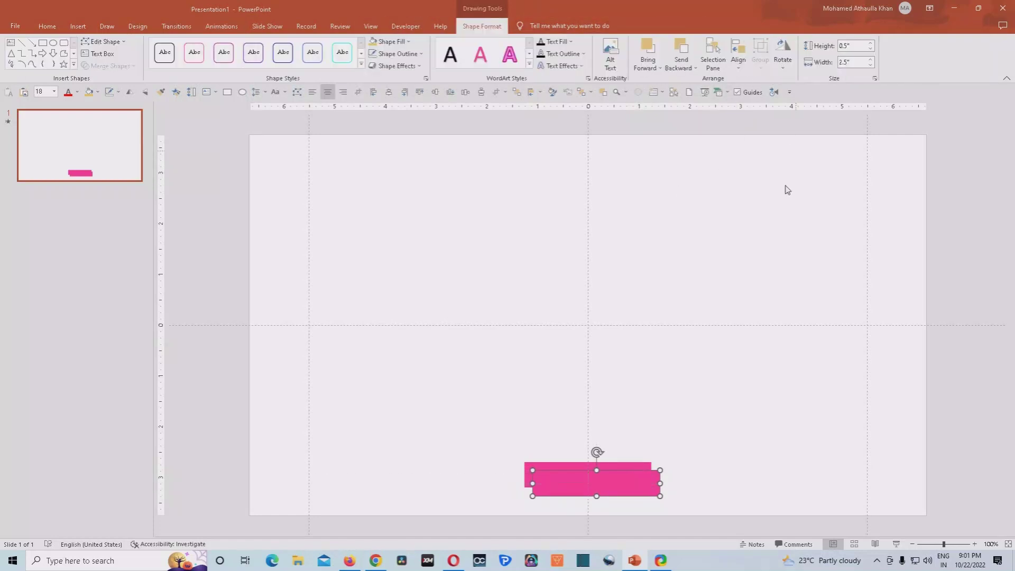
{"action": "left_click", "coordinate": [742, 72]}
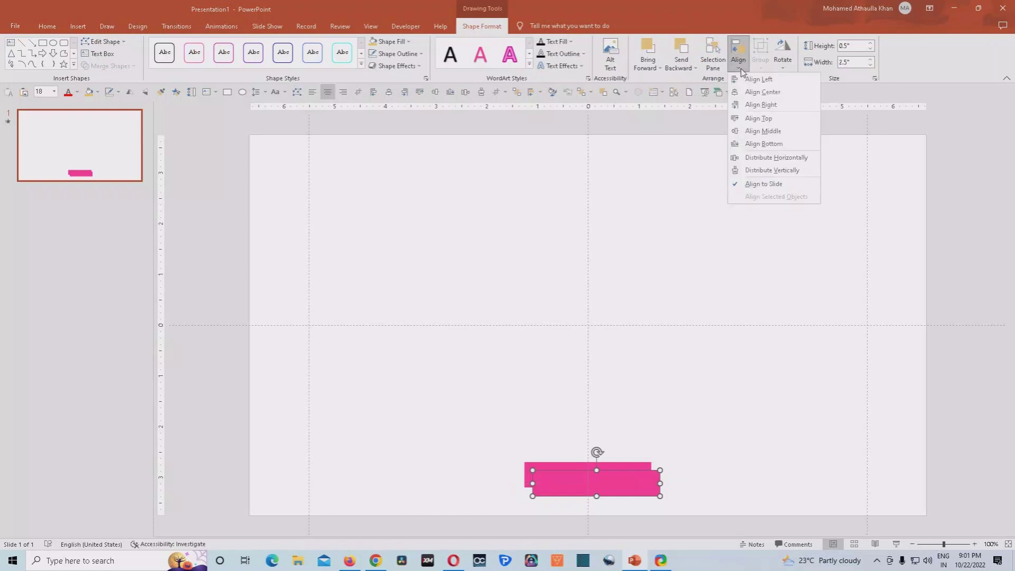
{"action": "left_click", "coordinate": [771, 119]}
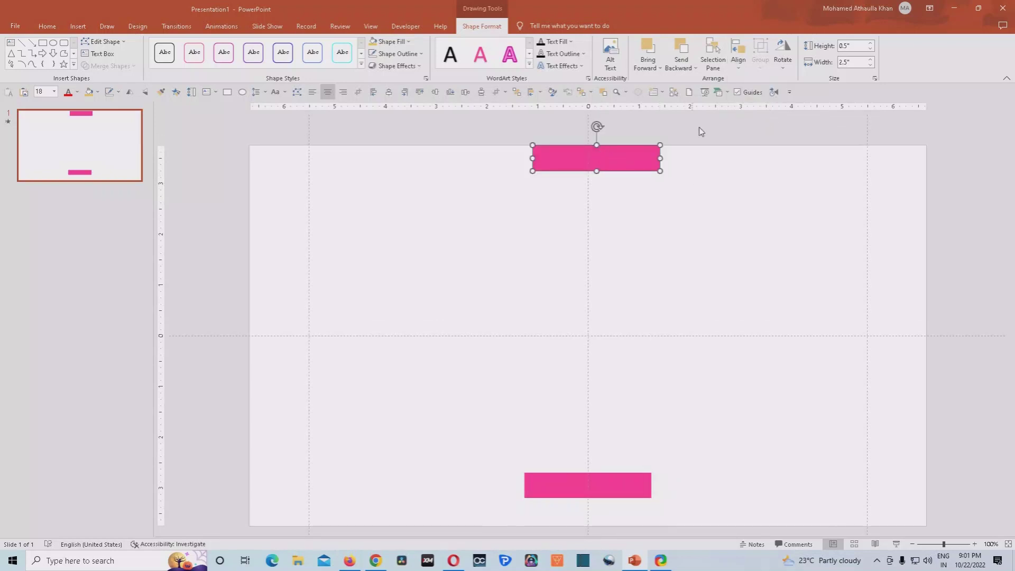
{"action": "left_click", "coordinate": [739, 62]}
{"action": "left_click", "coordinate": [778, 95]}
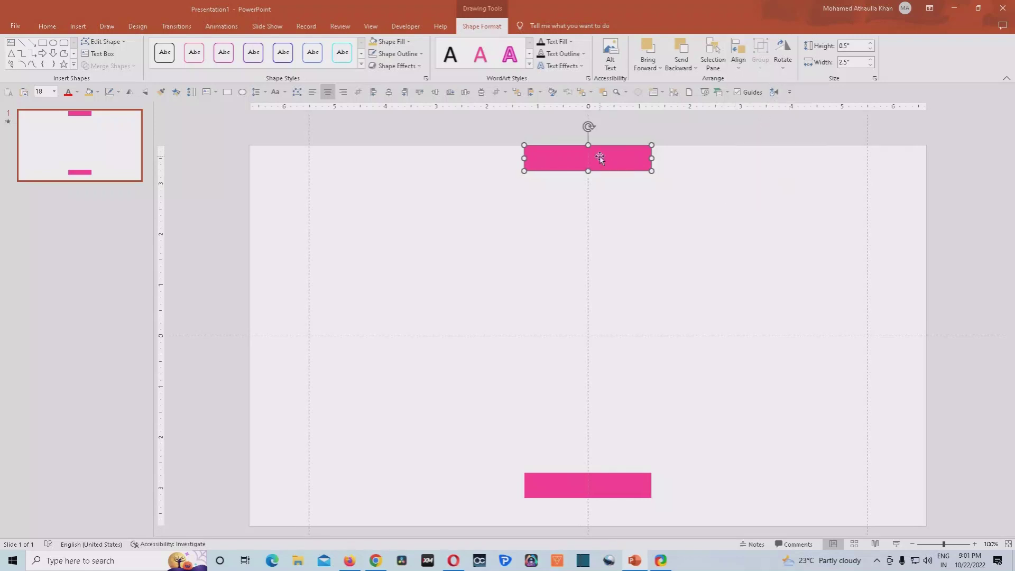
{"action": "left_click_drag", "start_coordinate": [600, 159], "coordinate": [601, 172]}
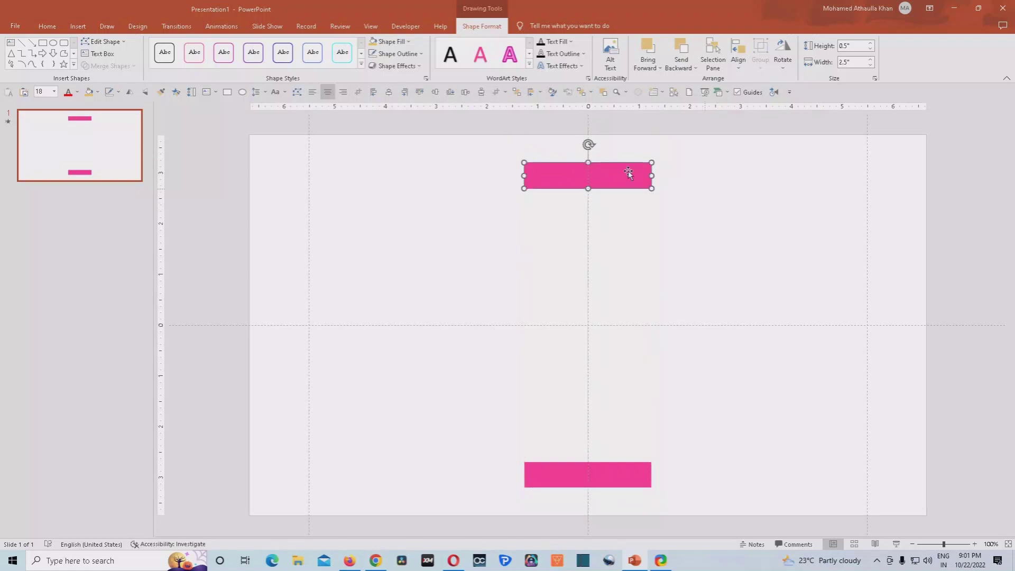
In the Animation Pane, set both bar animations to Start With Previous and open Effect Options.
{"action": "left_click", "coordinate": [219, 26]}
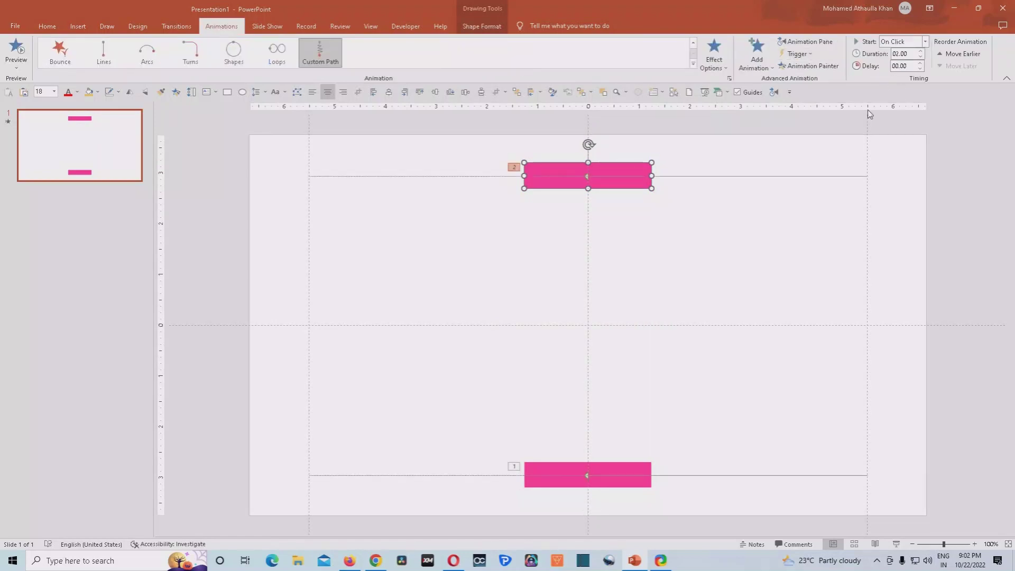
{"action": "left_click", "coordinate": [809, 42]}
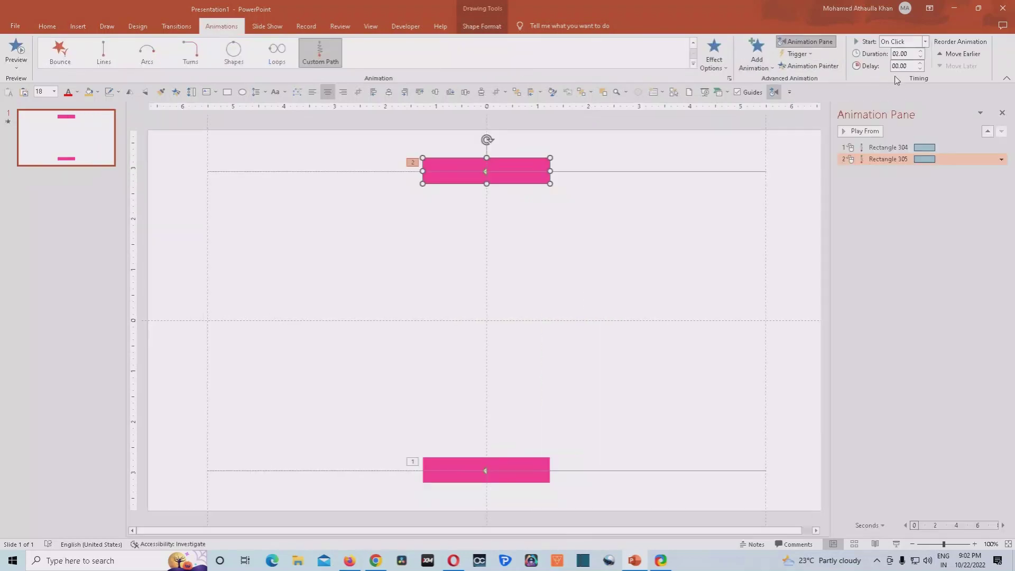
{"action": "left_click", "coordinate": [989, 161]}
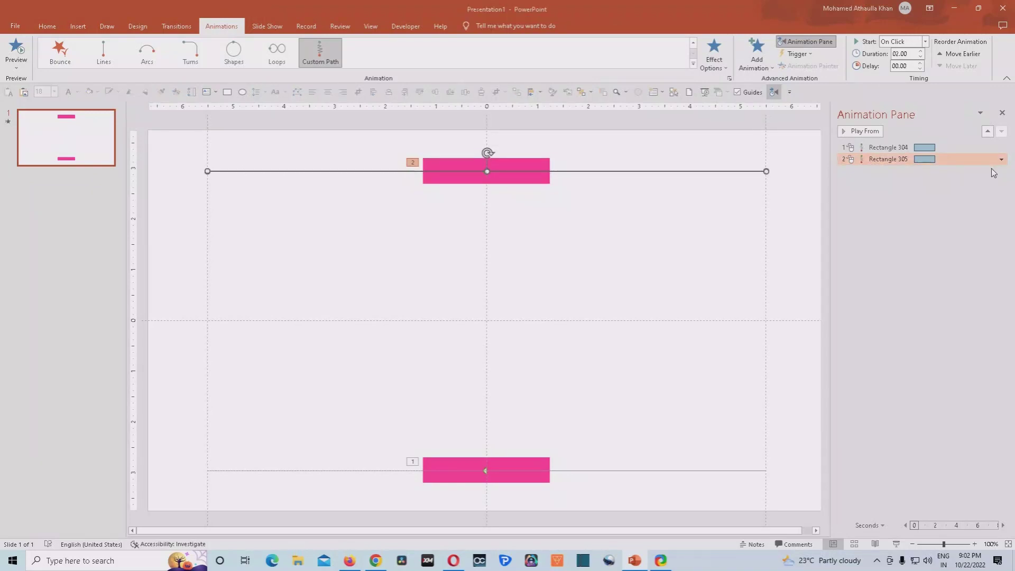
{"action": "key", "text": "ctrl+a"}
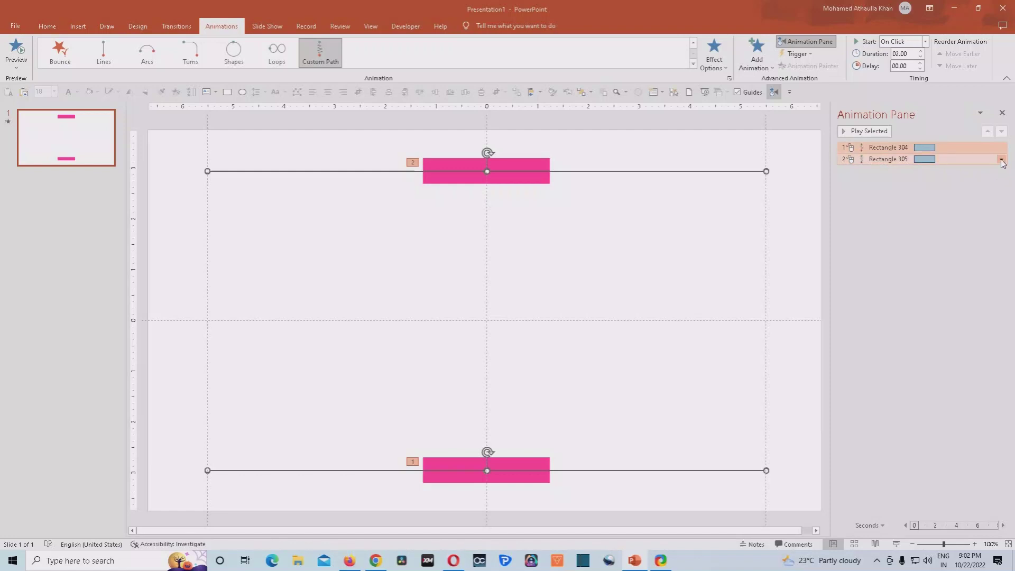
{"action": "left_click", "coordinate": [1001, 159]}
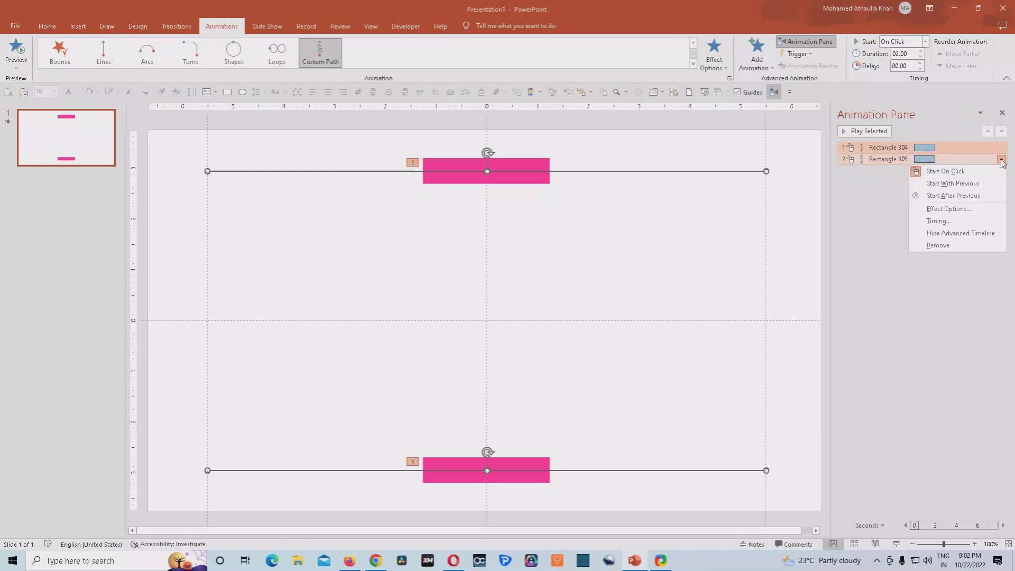
{"action": "left_click", "coordinate": [990, 185]}
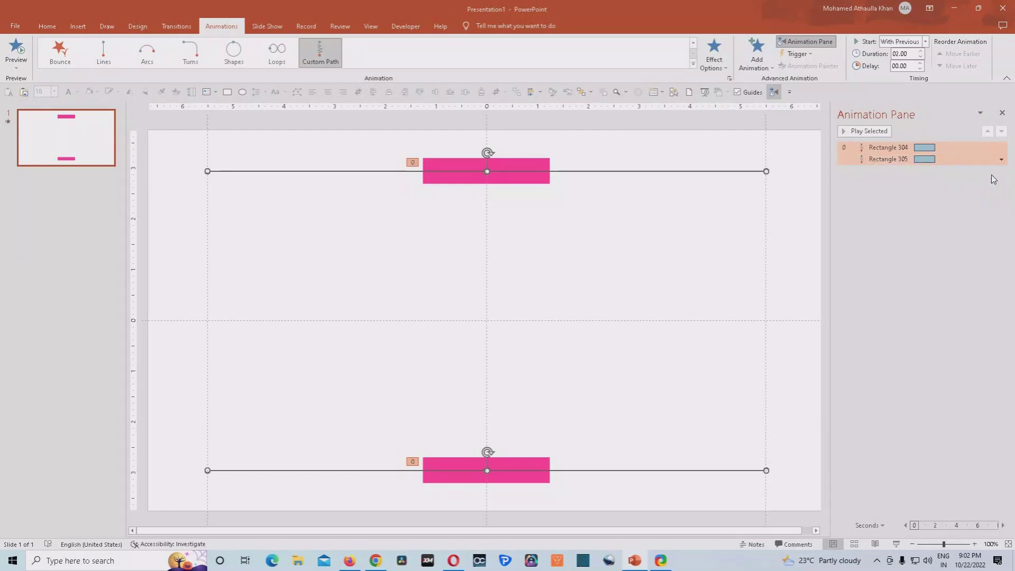
{"action": "left_click", "coordinate": [1001, 159]}
{"action": "left_click", "coordinate": [985, 209]}
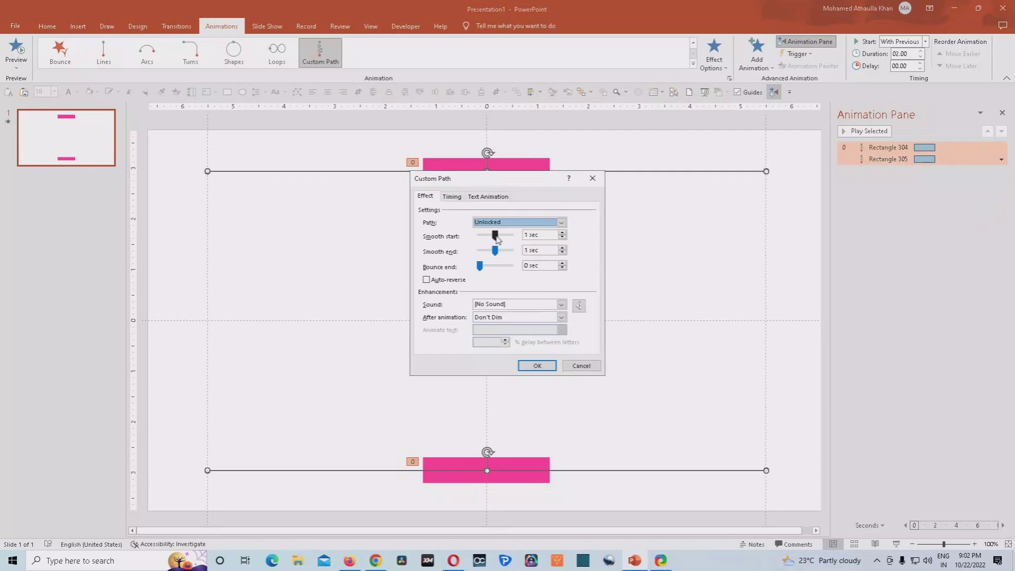
Set smooth start and end to 0 sec and Repeat to Until End of Slide.
{"action": "left_click_drag", "start_coordinate": [496, 236], "coordinate": [470, 254]}
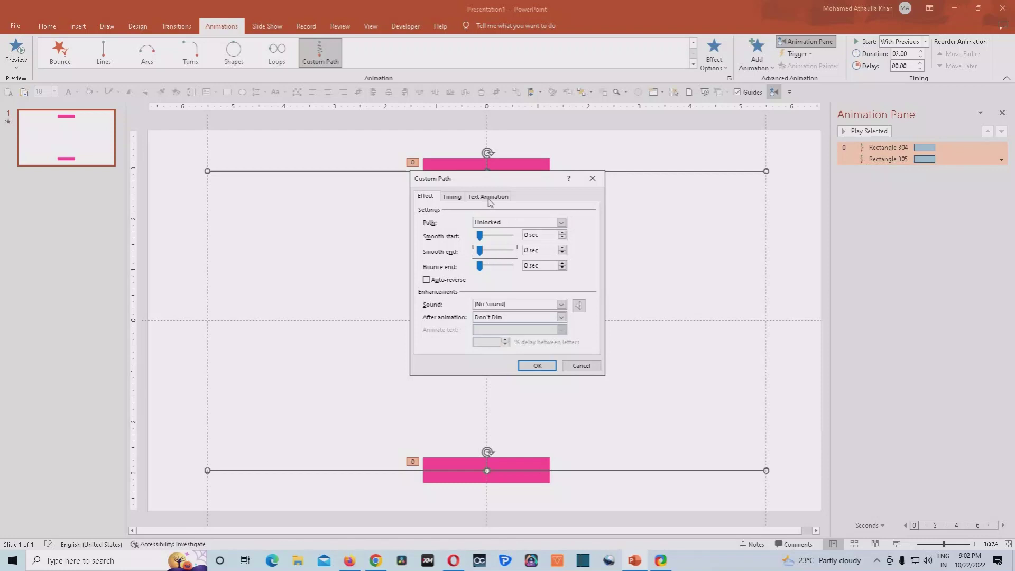
{"action": "left_click", "coordinate": [454, 198]}
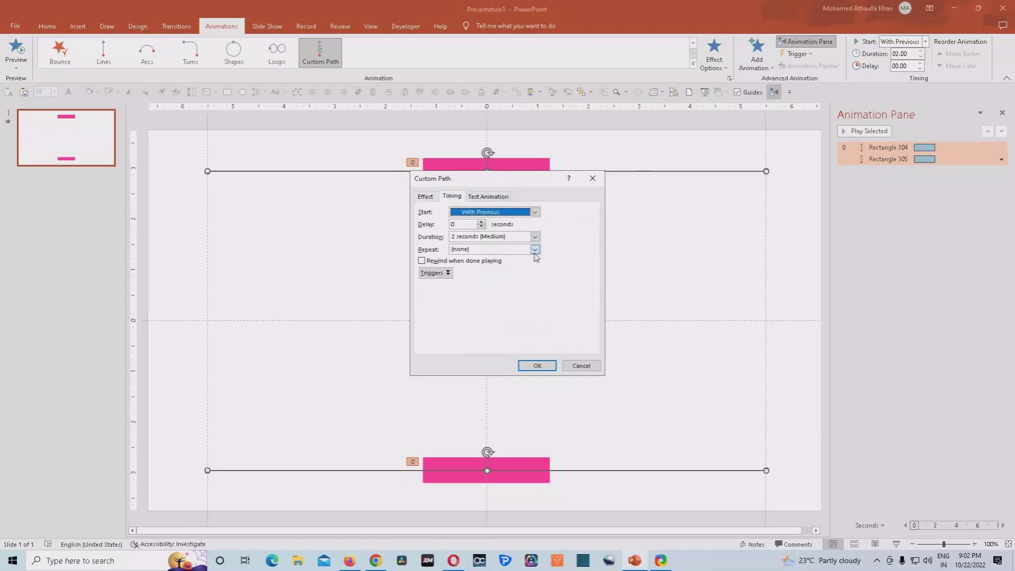
{"action": "left_click", "coordinate": [535, 250]}
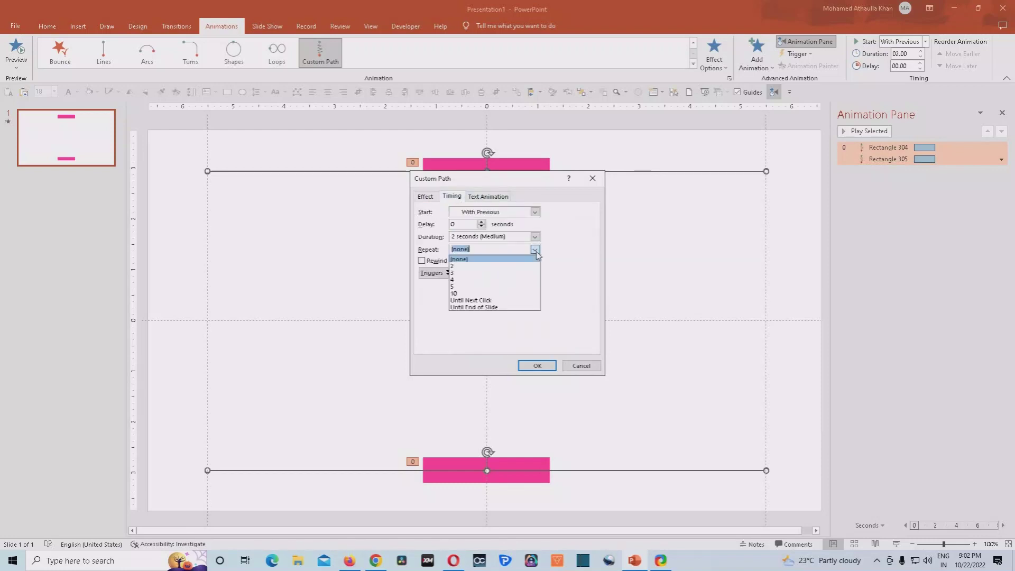
{"action": "left_click", "coordinate": [516, 307]}
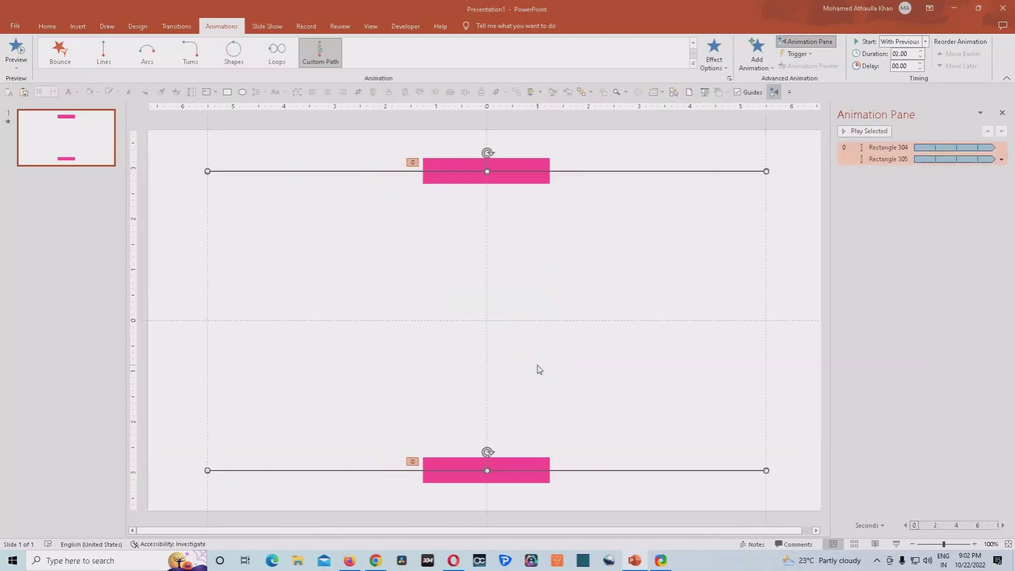
Apply Reverse Path Direction to the top bar's motion path.
{"action": "left_click", "coordinate": [523, 180]}
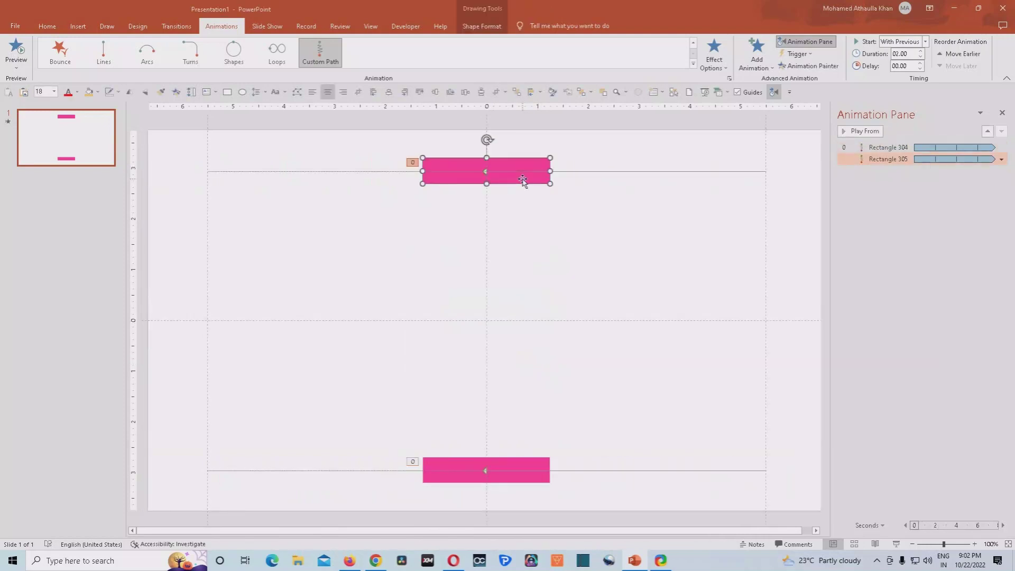
{"action": "left_click", "coordinate": [725, 70]}
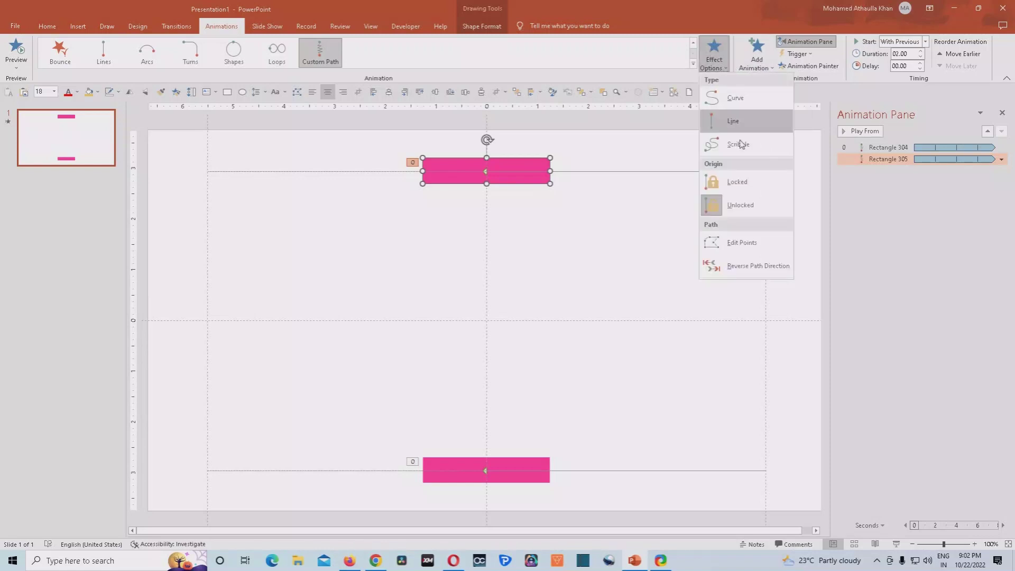
{"action": "left_click", "coordinate": [755, 269]}
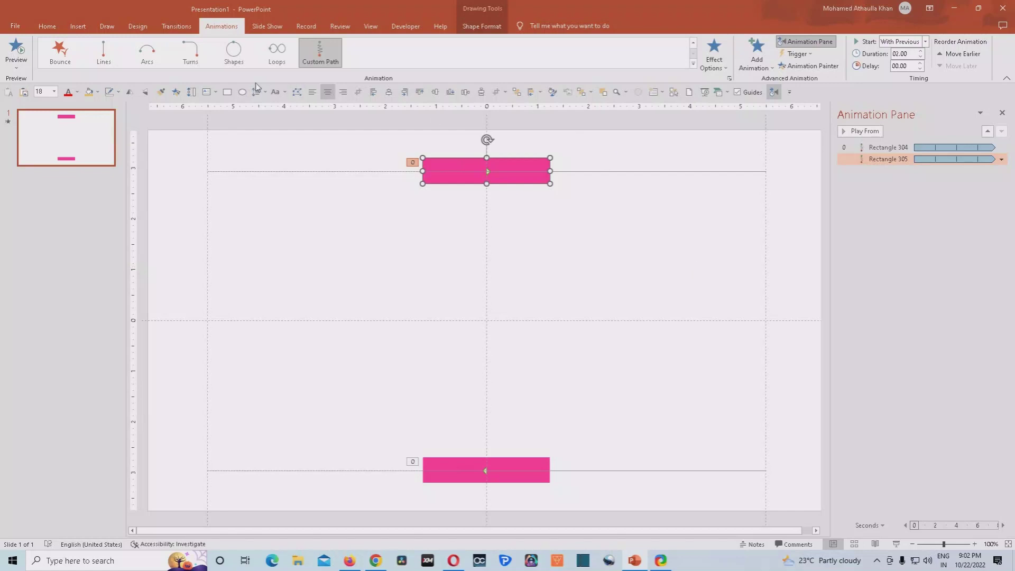
{"action": "left_click", "coordinate": [78, 26]}
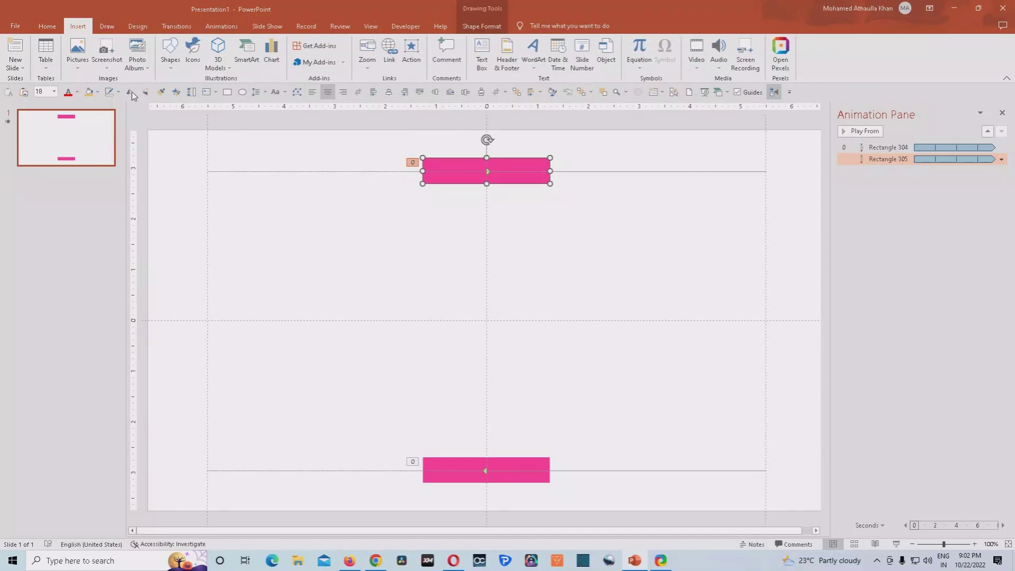
Search Icons for 'Ball' and insert the soccer-ball icon.
{"action": "left_click", "coordinate": [193, 58]}
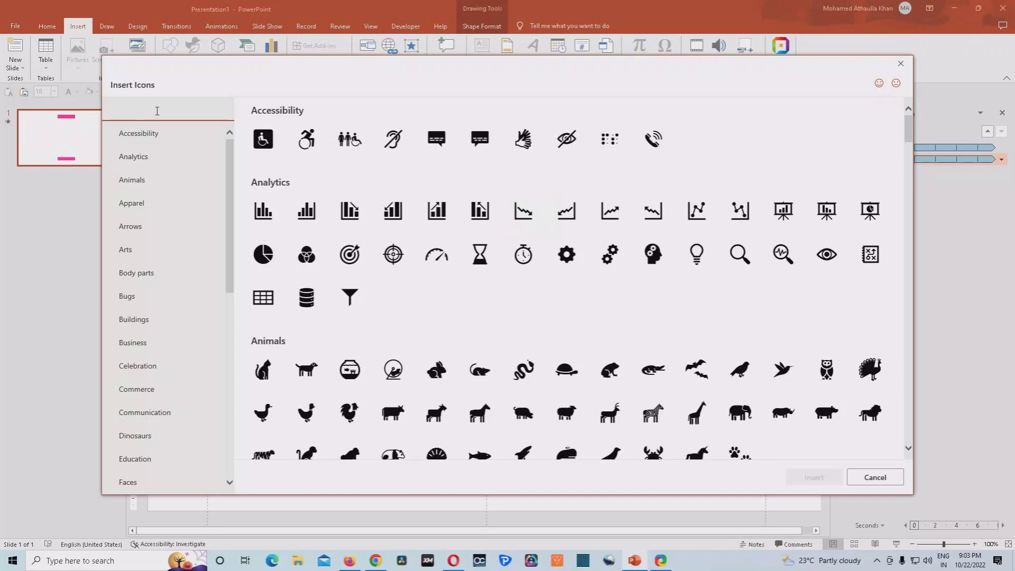
{"action": "type", "text": "Ball"}
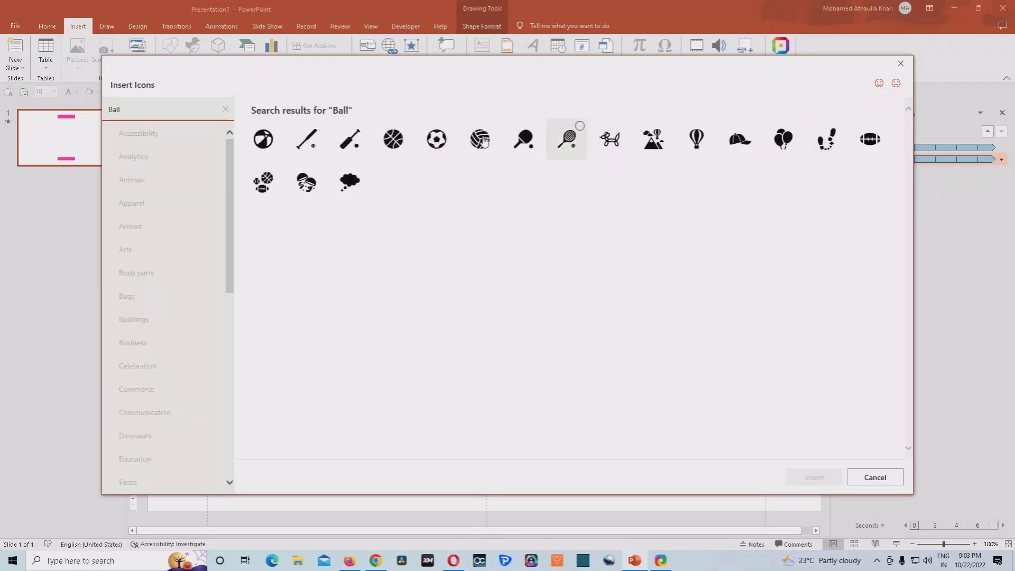
{"action": "left_click", "coordinate": [435, 142]}
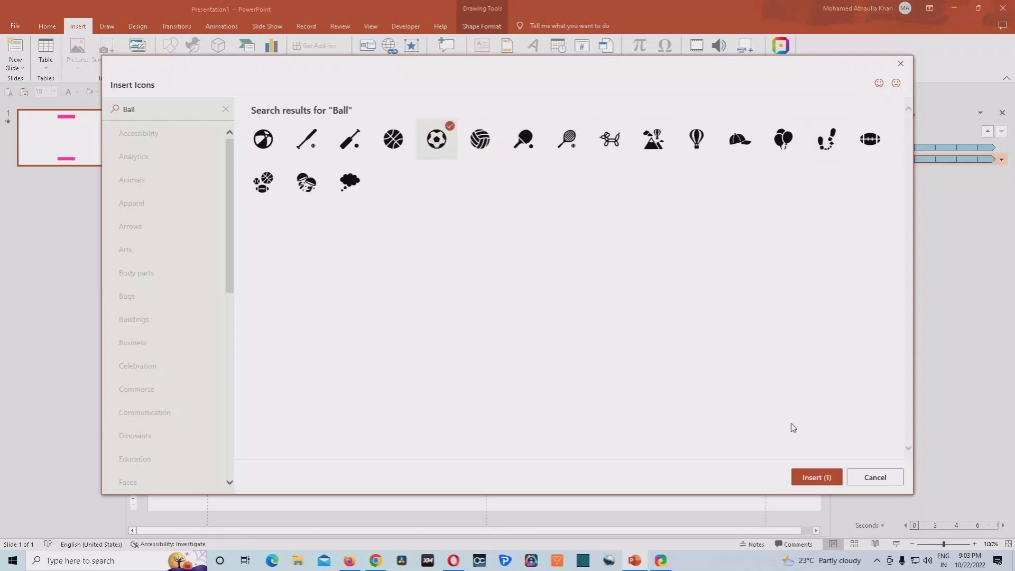
{"action": "left_click", "coordinate": [814, 478]}
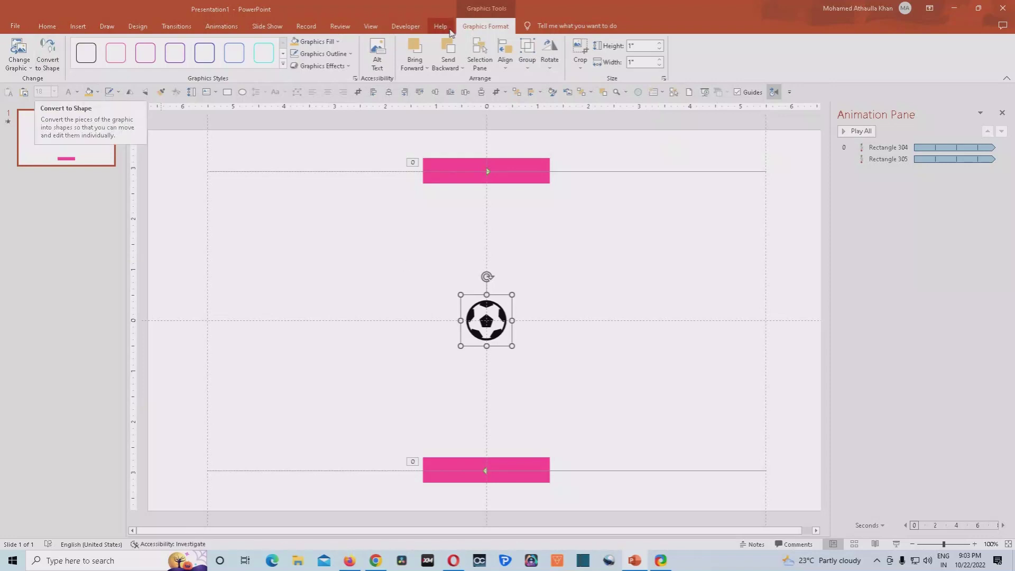
Convert the soccer-ball icon to a shape and change its fill colour.
{"action": "left_click", "coordinate": [47, 55]}
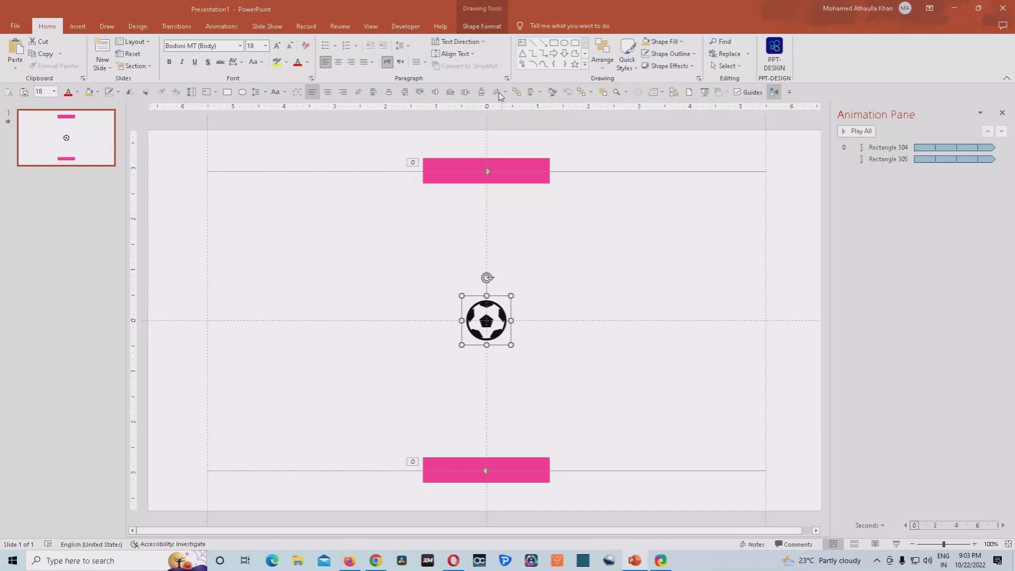
{"action": "left_click", "coordinate": [484, 26]}
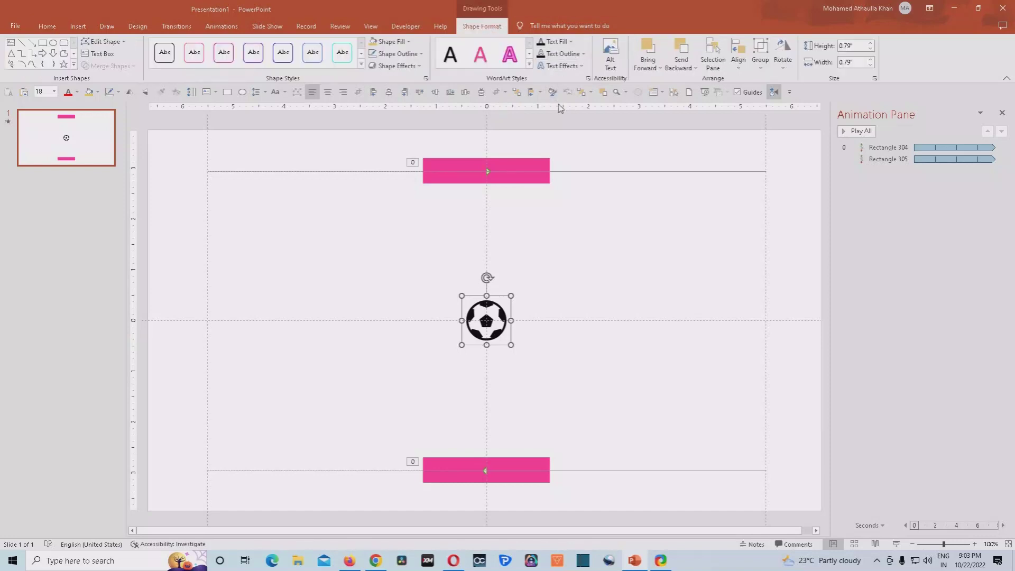
{"action": "left_click", "coordinate": [409, 42]}
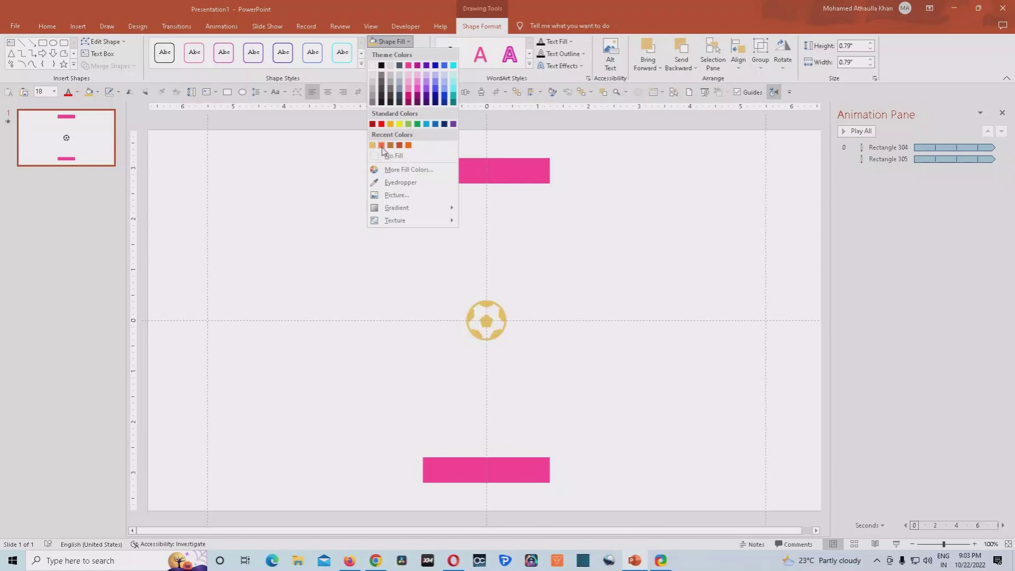
Fill both the top and bottom bars with the orange-red colour.
{"action": "left_click", "coordinate": [542, 181]}
{"action": "left_click", "coordinate": [541, 469], "text": "shift"}
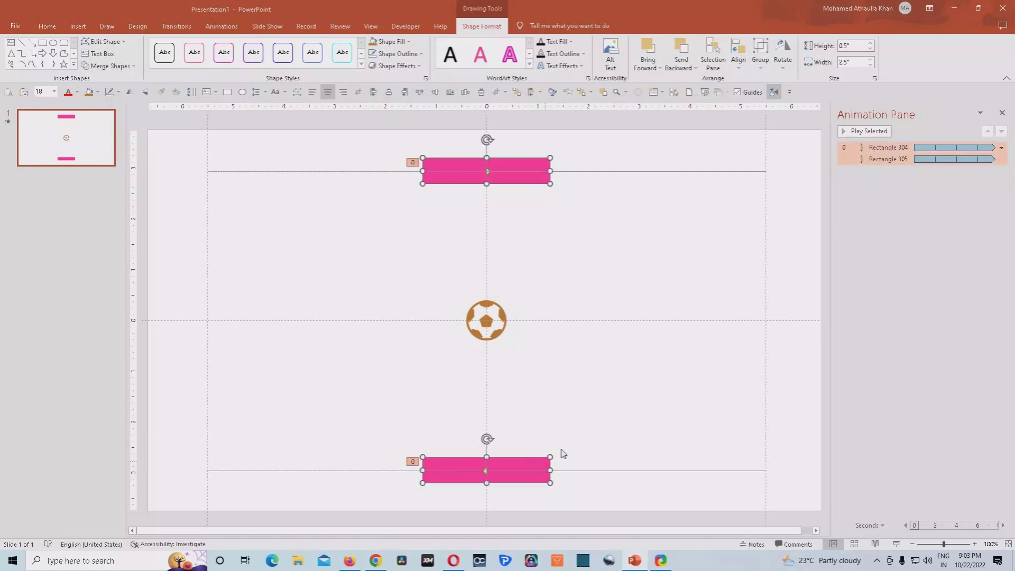
{"action": "left_click", "coordinate": [408, 41]}
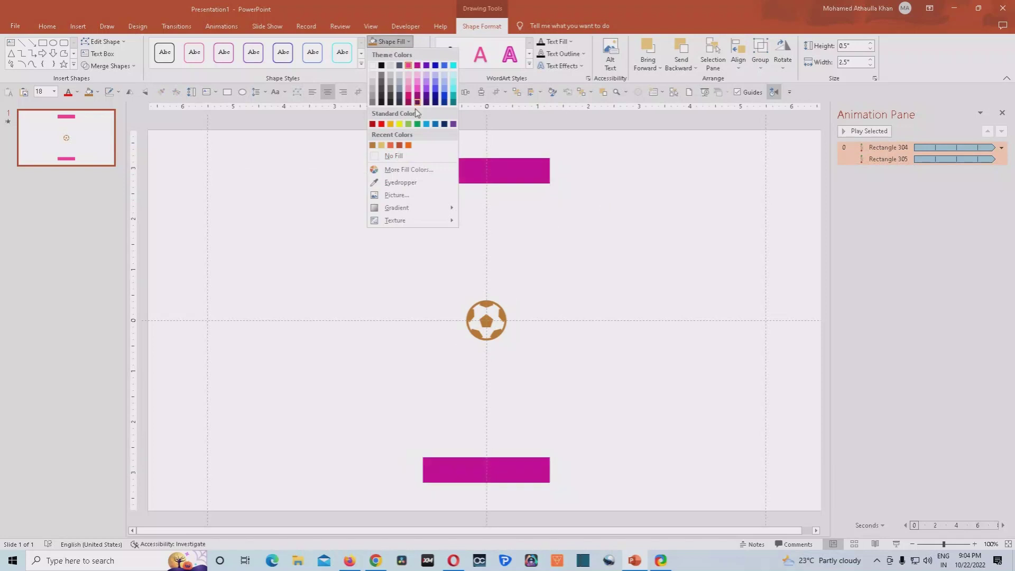
{"action": "left_click", "coordinate": [399, 146]}
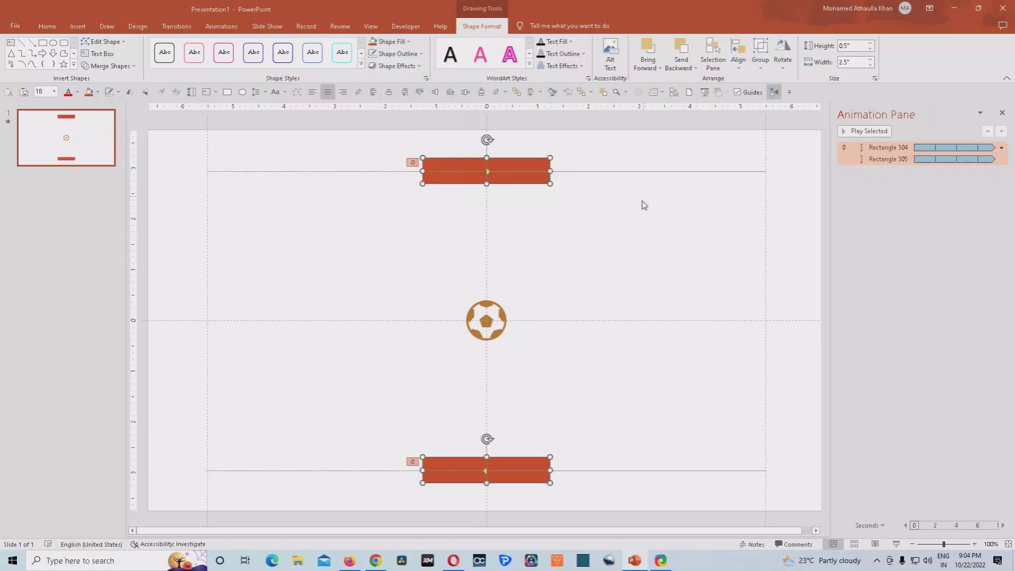
Move the soccer ball down so it sits just above the bottom bar.
{"action": "left_click", "coordinate": [619, 267]}
{"action": "left_click", "coordinate": [488, 327]}
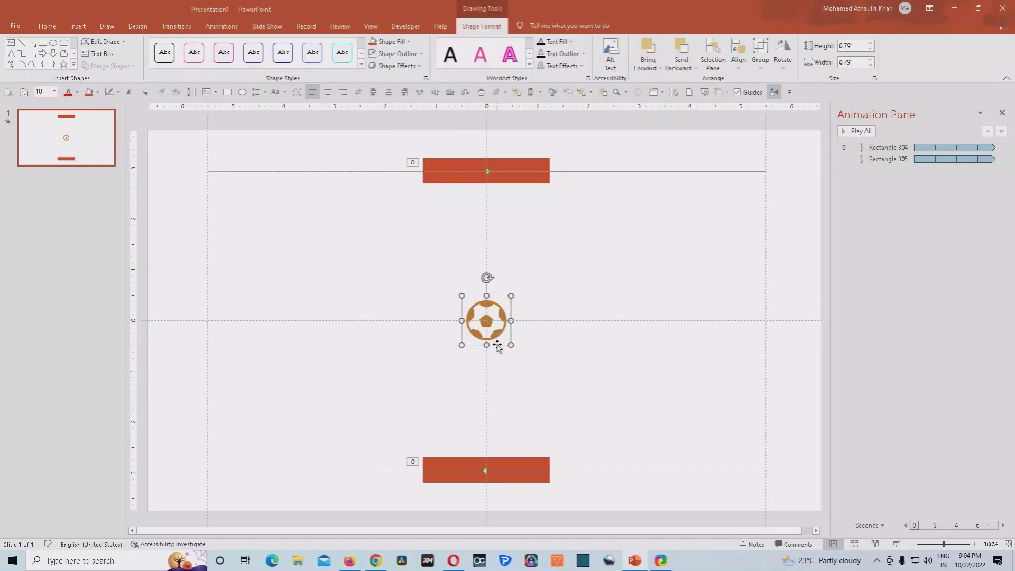
{"action": "left_click_drag", "start_coordinate": [497, 345], "coordinate": [496, 461]}
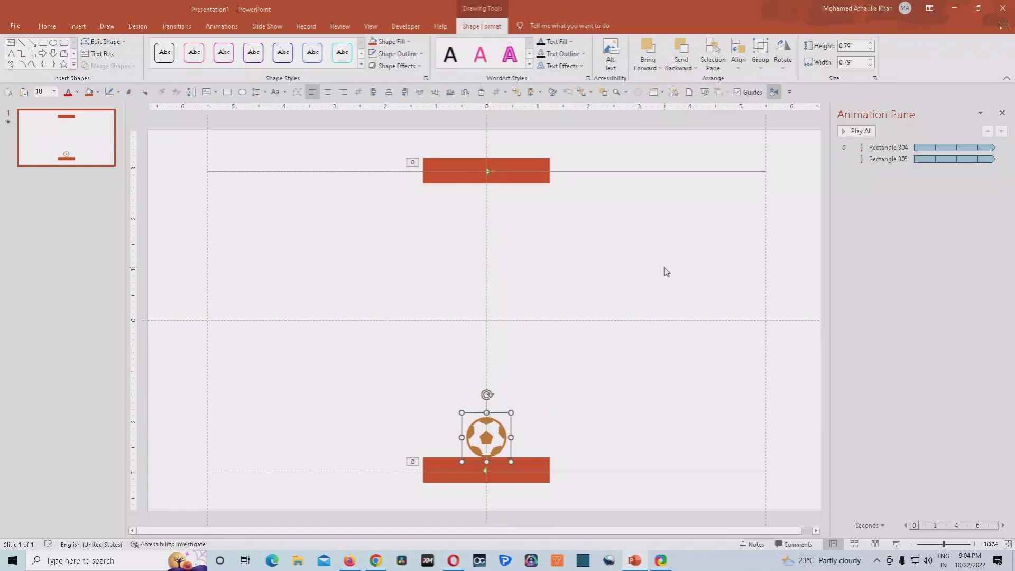
Add a Custom Path motion animation to the soccer ball.
{"action": "left_click", "coordinate": [222, 26]}
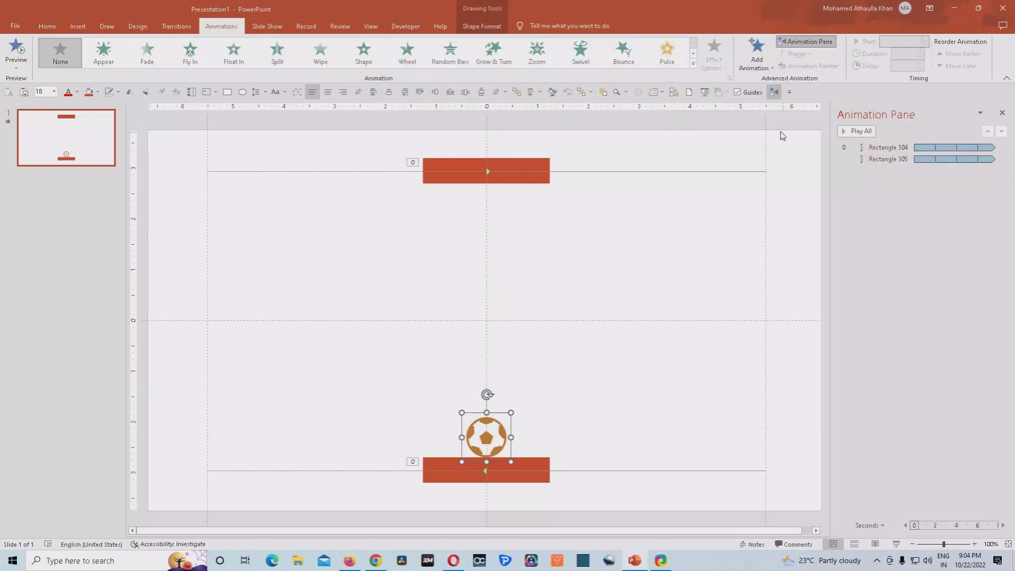
{"action": "left_click", "coordinate": [772, 69]}
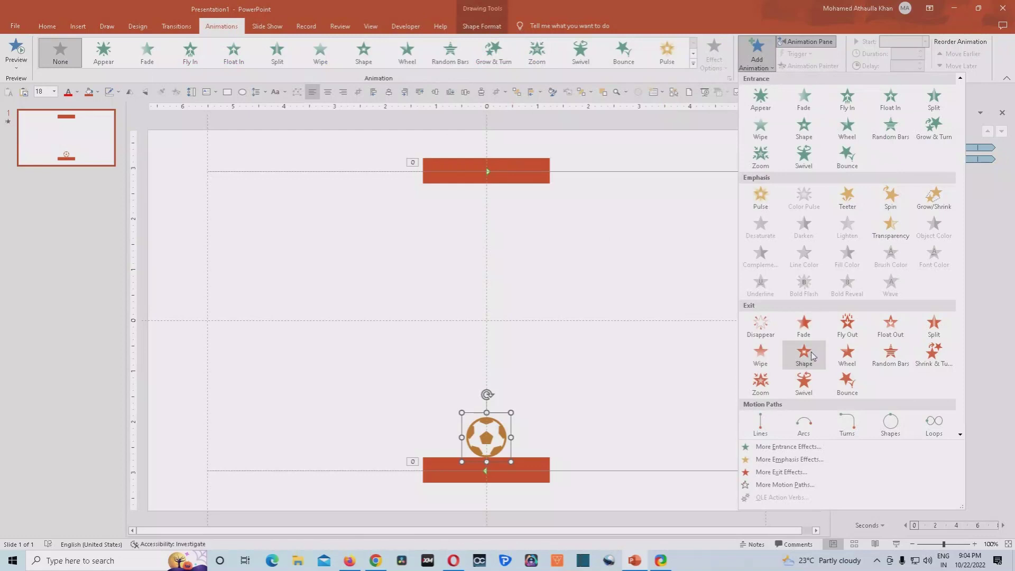
{"action": "scroll", "coordinate": [802, 351], "scroll_direction": "down", "scroll_amount": 1}
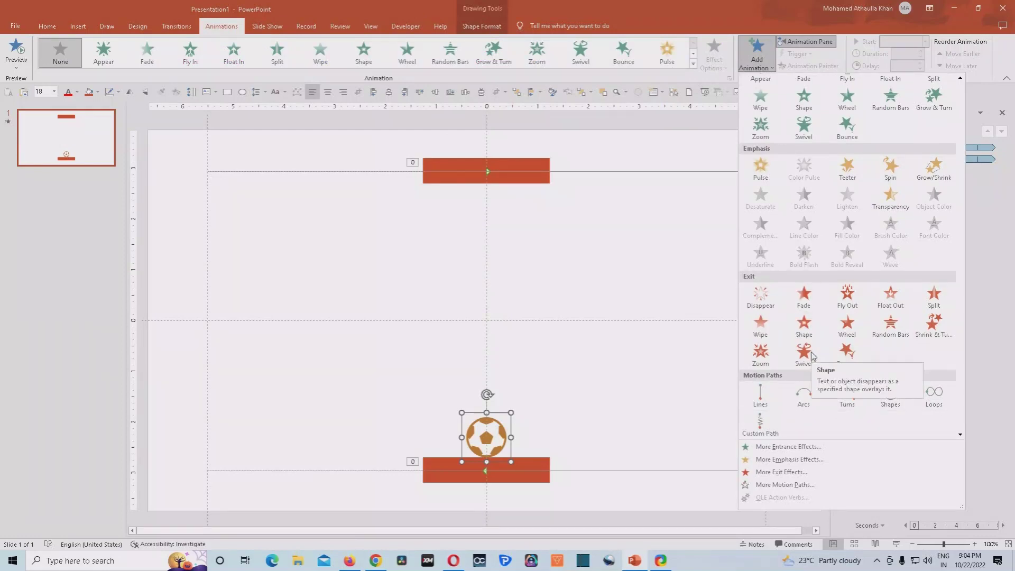
{"action": "left_click", "coordinate": [761, 428]}
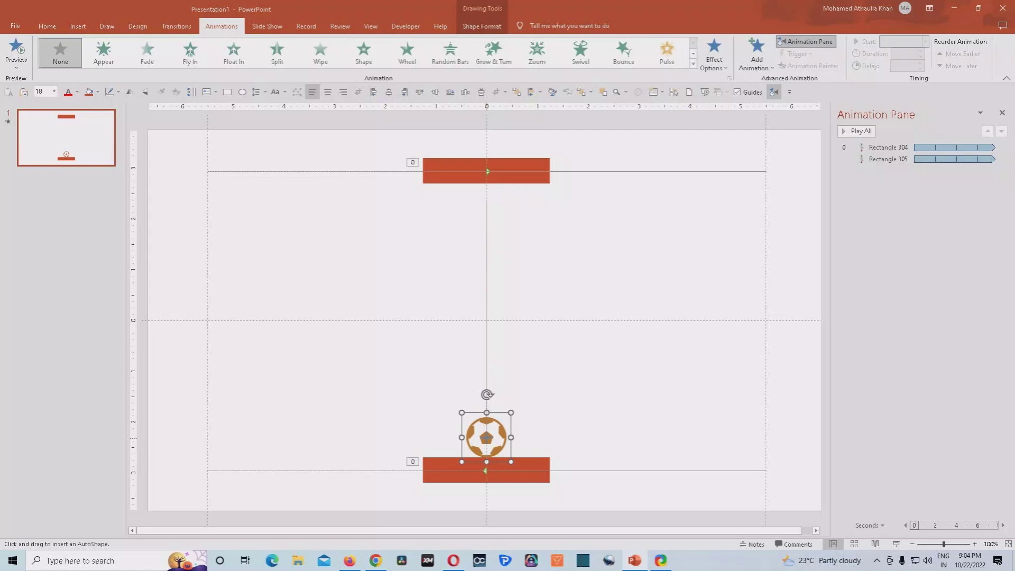
End the ball's path at the top bar and set it to start With Previous.
{"action": "double_click", "coordinate": [487, 200]}
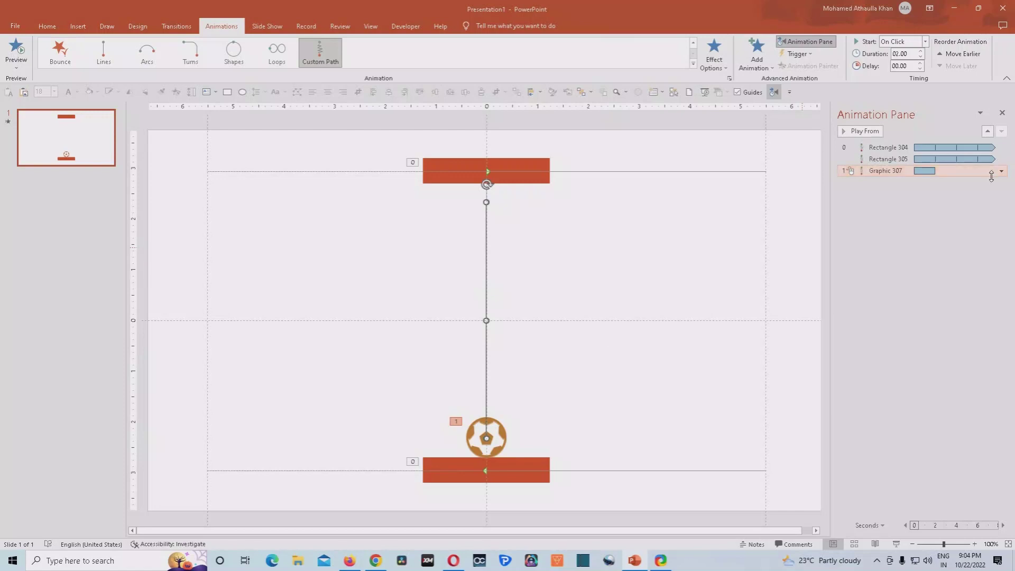
{"action": "left_click", "coordinate": [1002, 173]}
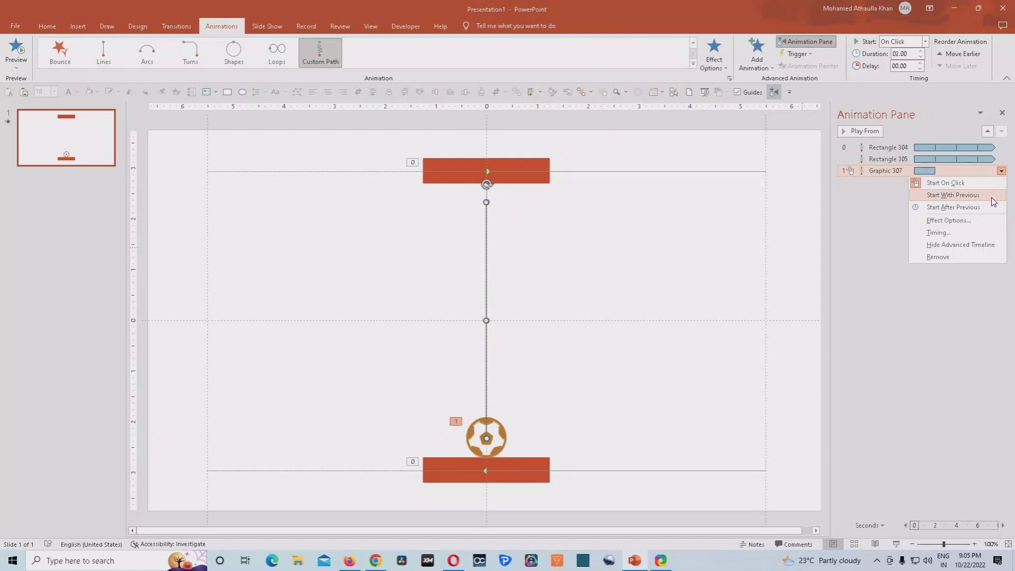
{"action": "left_click", "coordinate": [953, 195]}
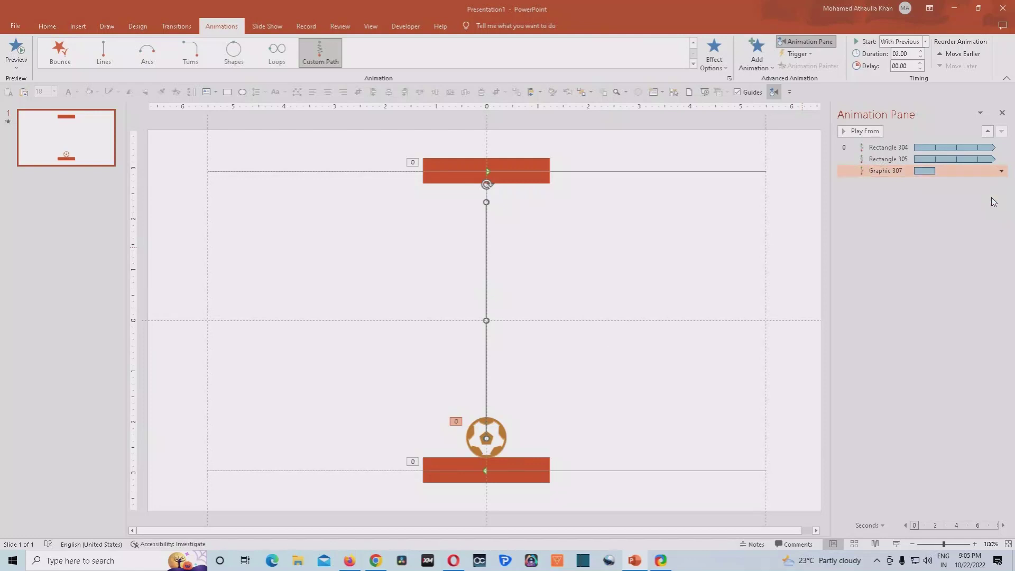
Give the ball's path 0 sec smoothing and repeat it Until End of Slide.
{"action": "left_click", "coordinate": [1002, 171]}
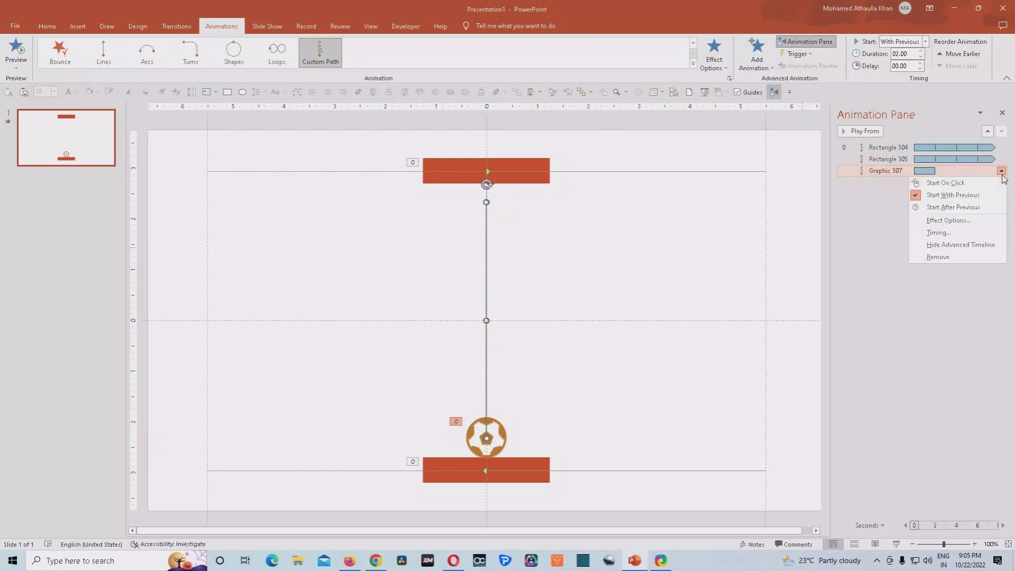
{"action": "left_click", "coordinate": [978, 224]}
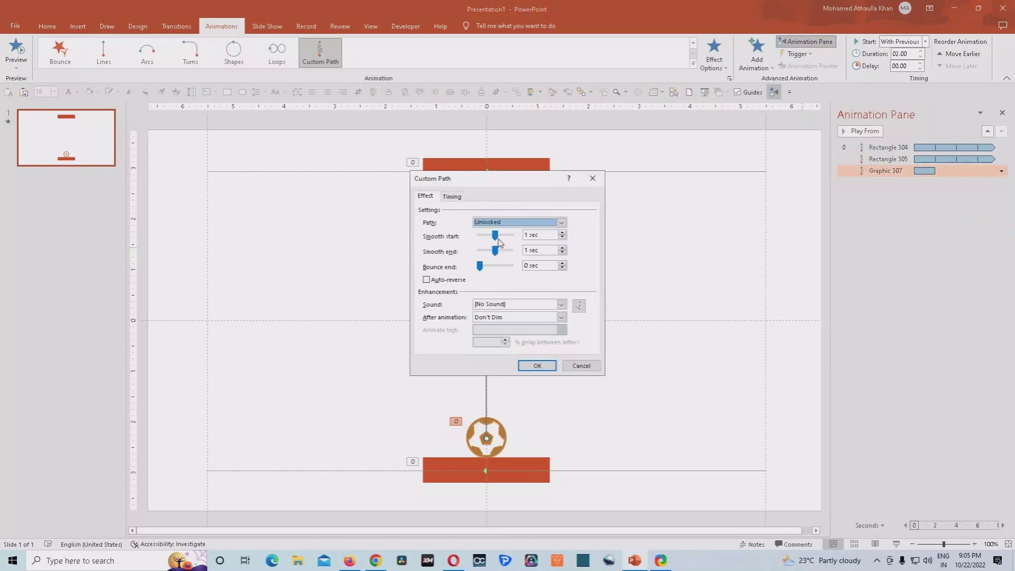
{"action": "left_click_drag", "start_coordinate": [495, 236], "coordinate": [479, 251]}
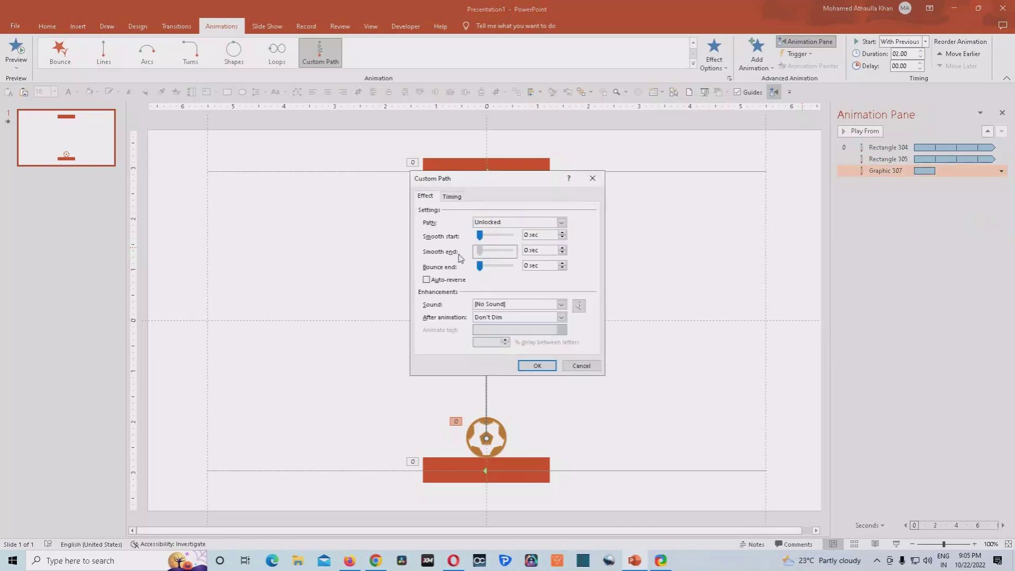
{"action": "left_click", "coordinate": [456, 197]}
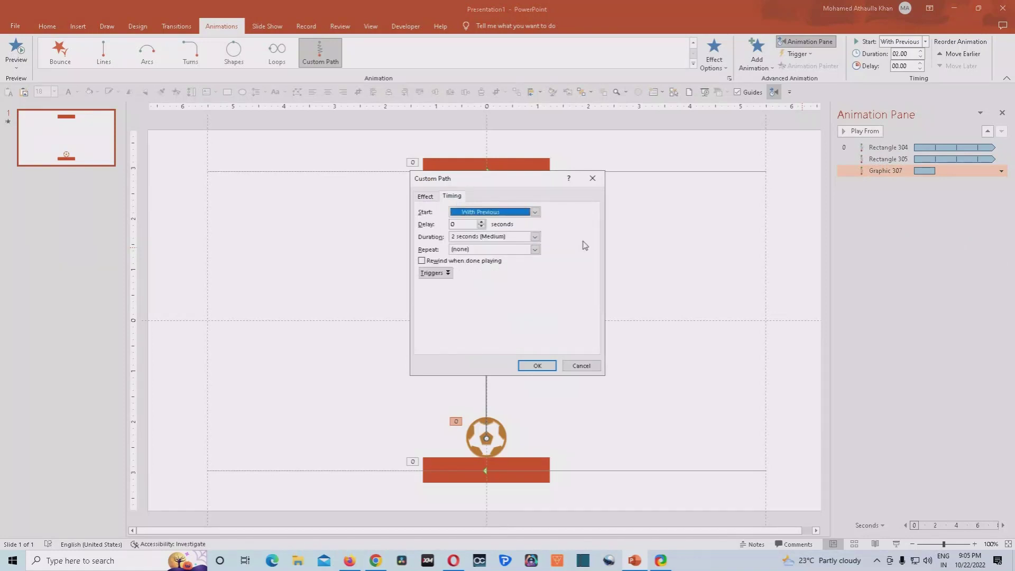
{"action": "left_click", "coordinate": [535, 249]}
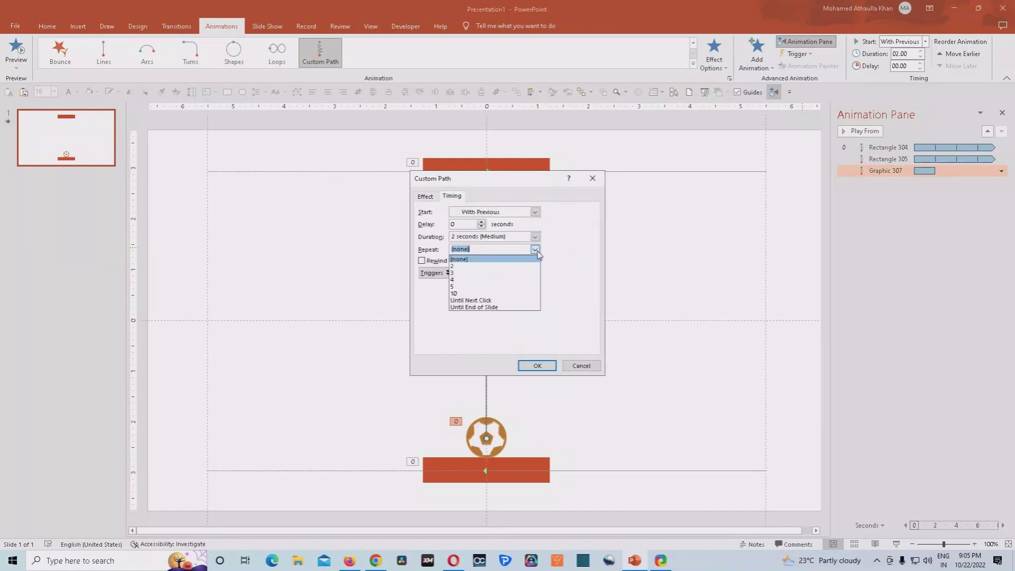
{"action": "left_click", "coordinate": [512, 308]}
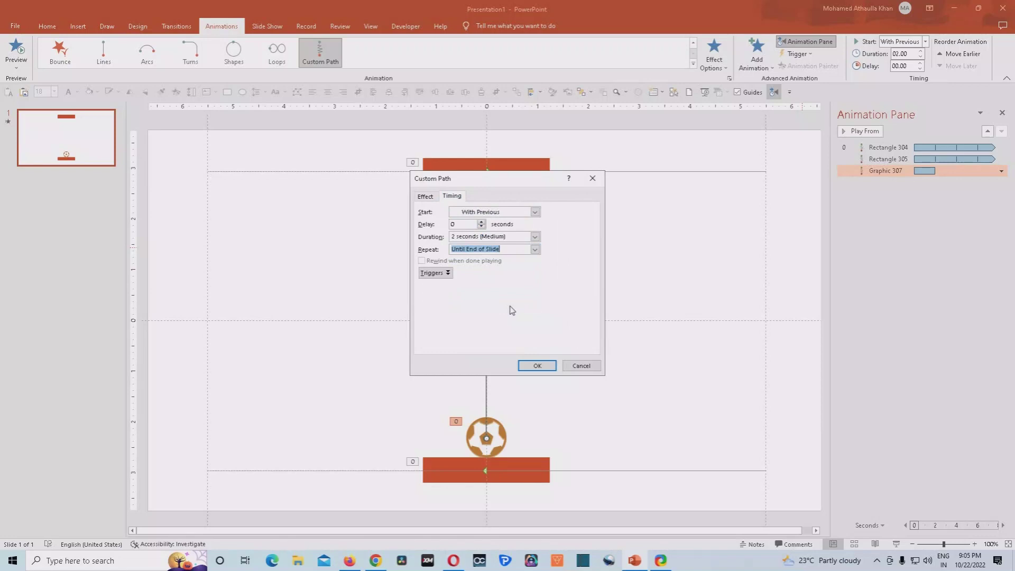
{"action": "left_click", "coordinate": [537, 366]}
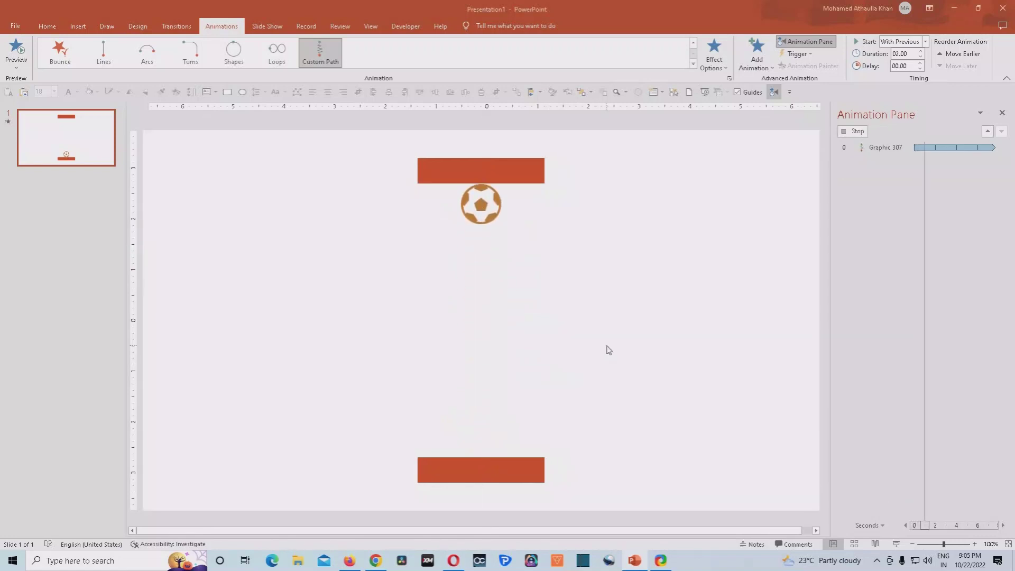